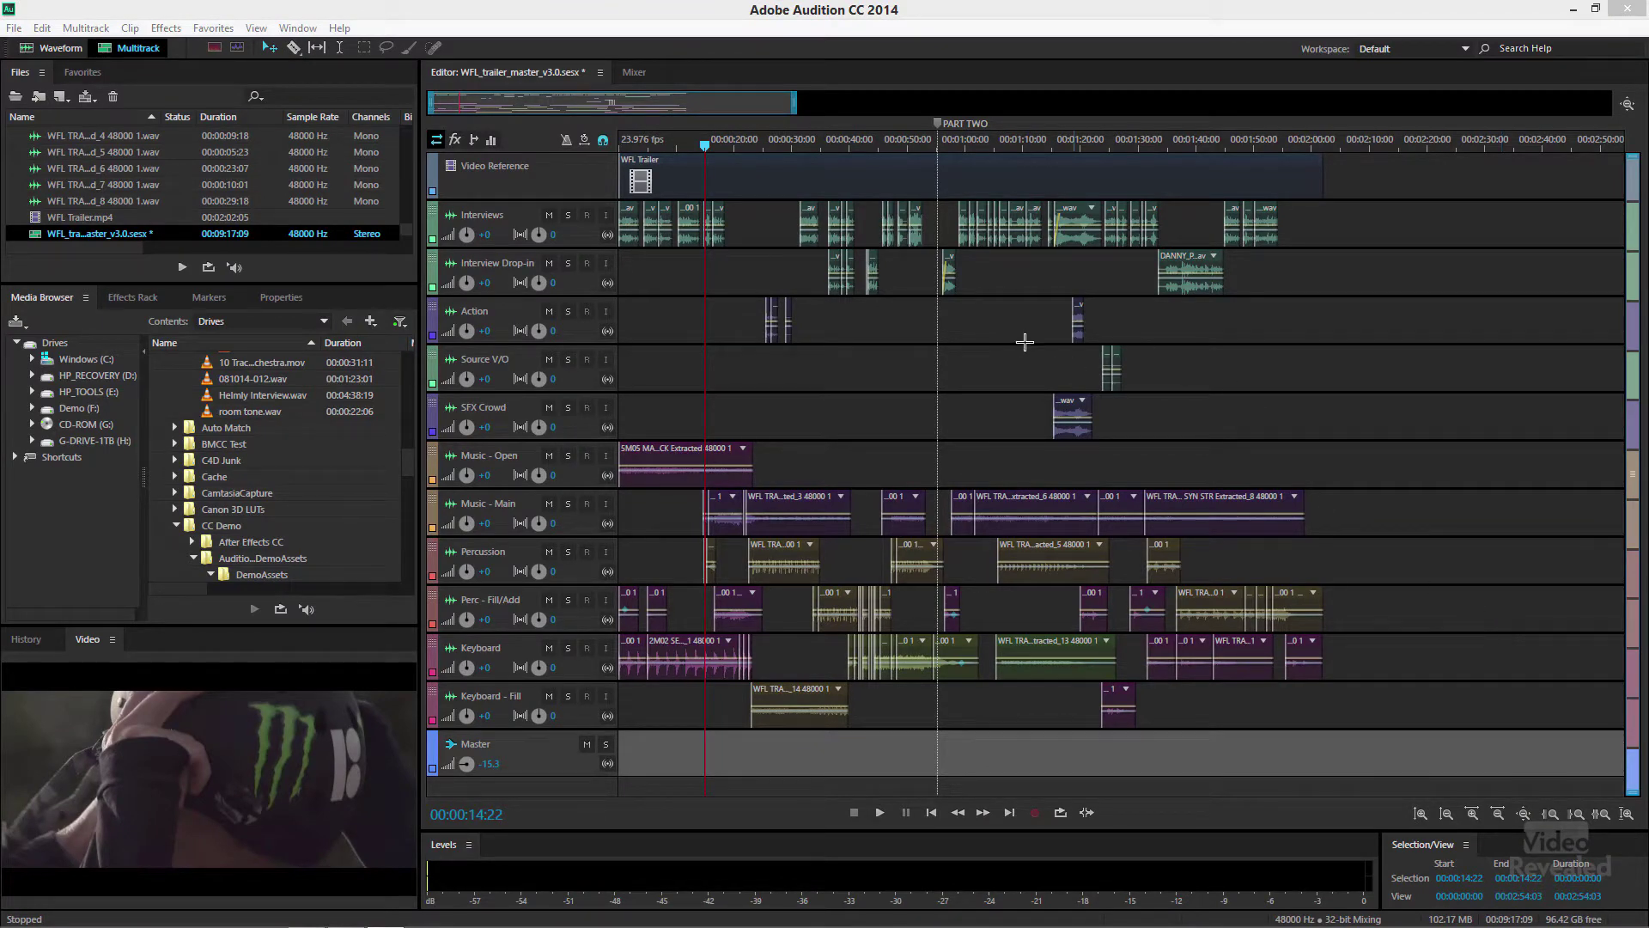
Play the trailer session and watch the track levels in the Mixer view
click(640, 75)
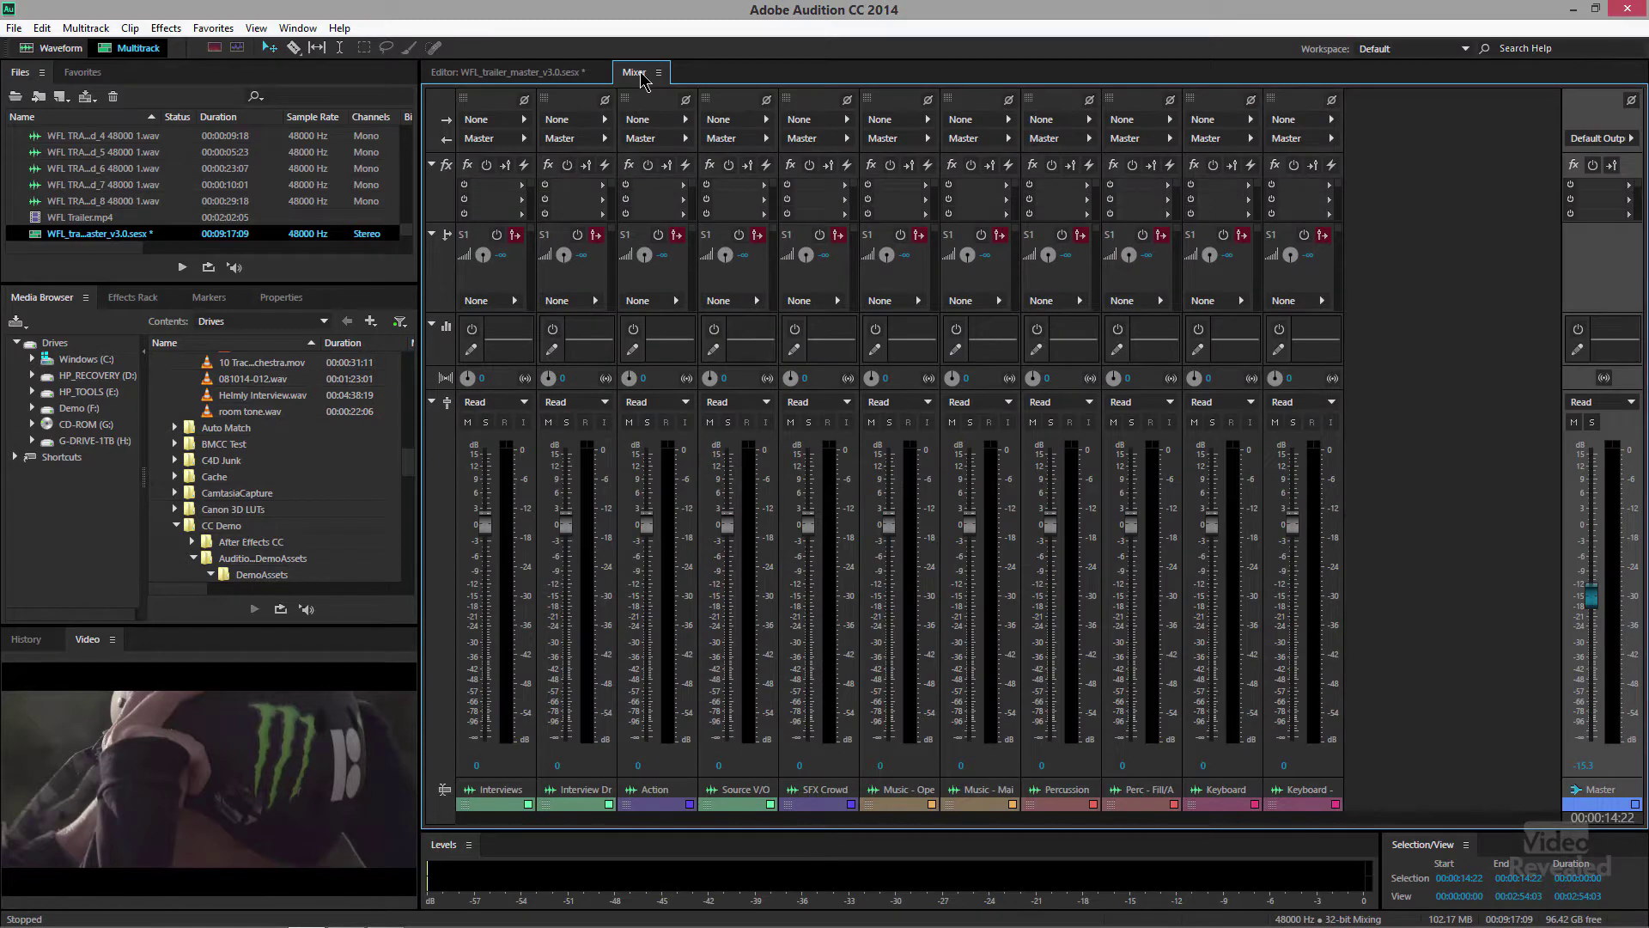
click(509, 73)
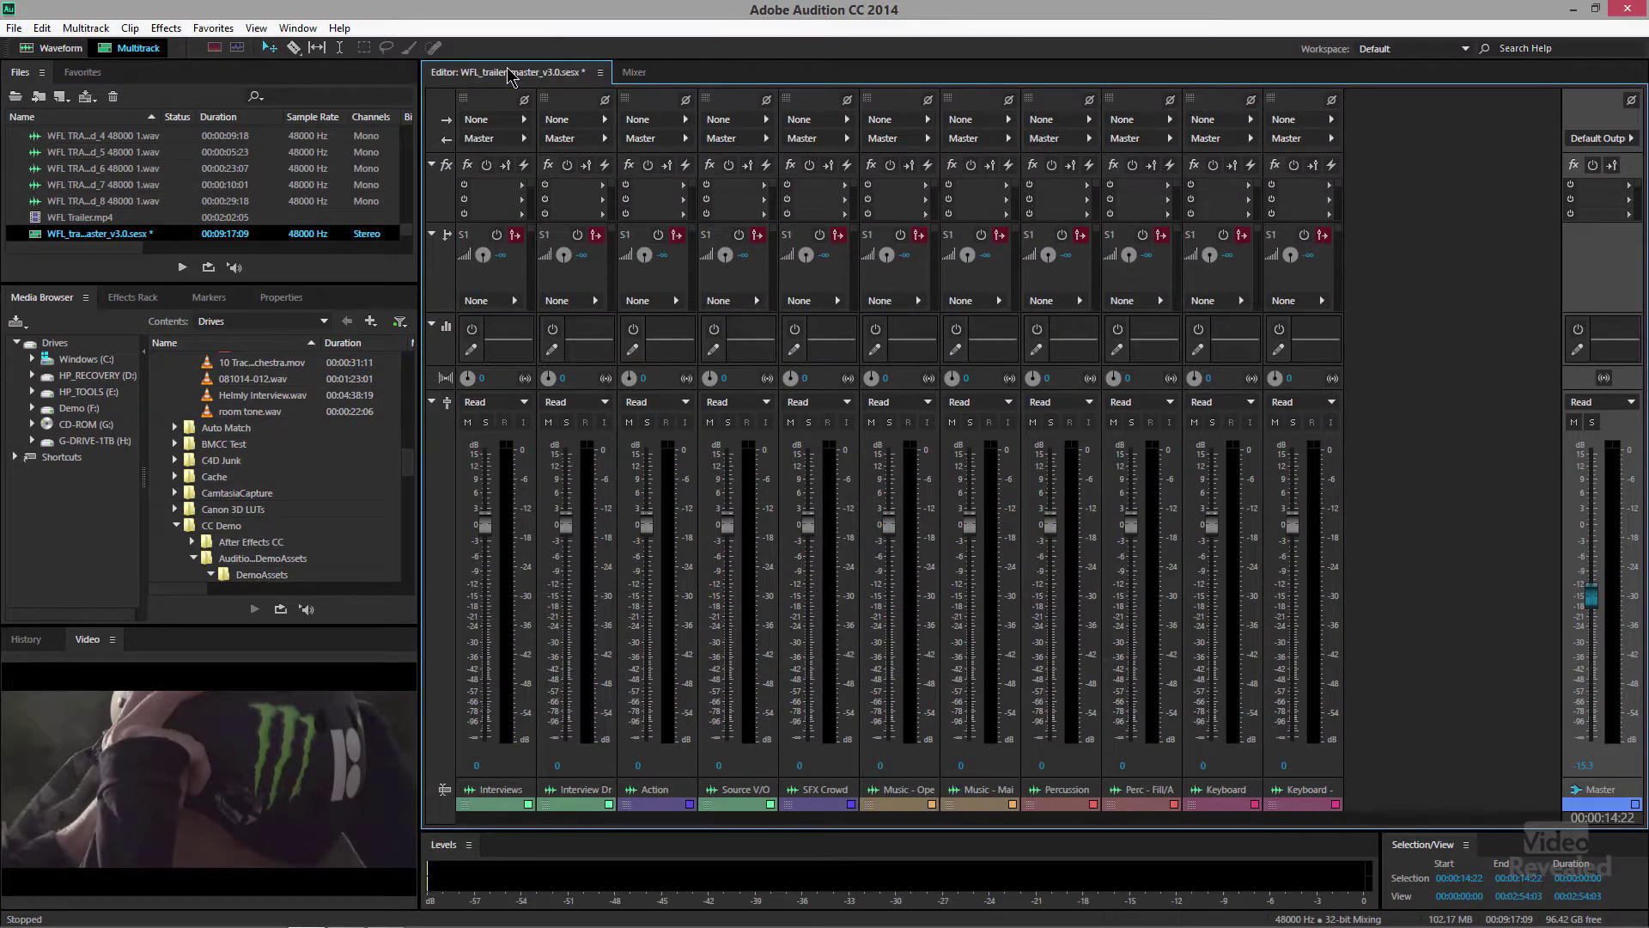
key(space)
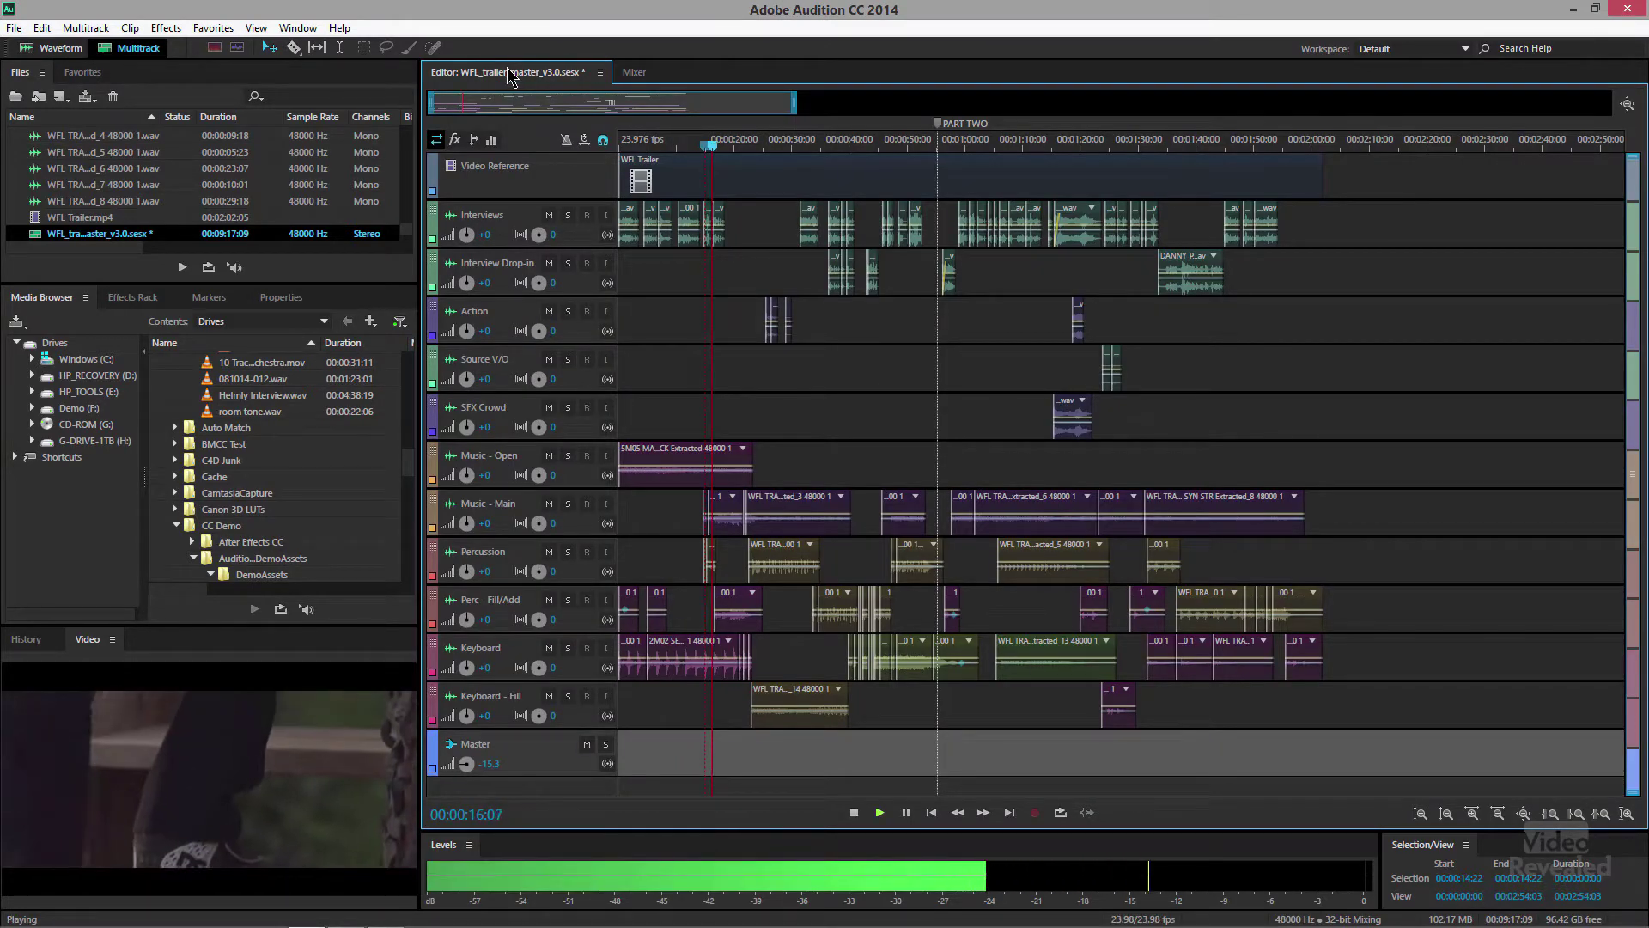
click(636, 73)
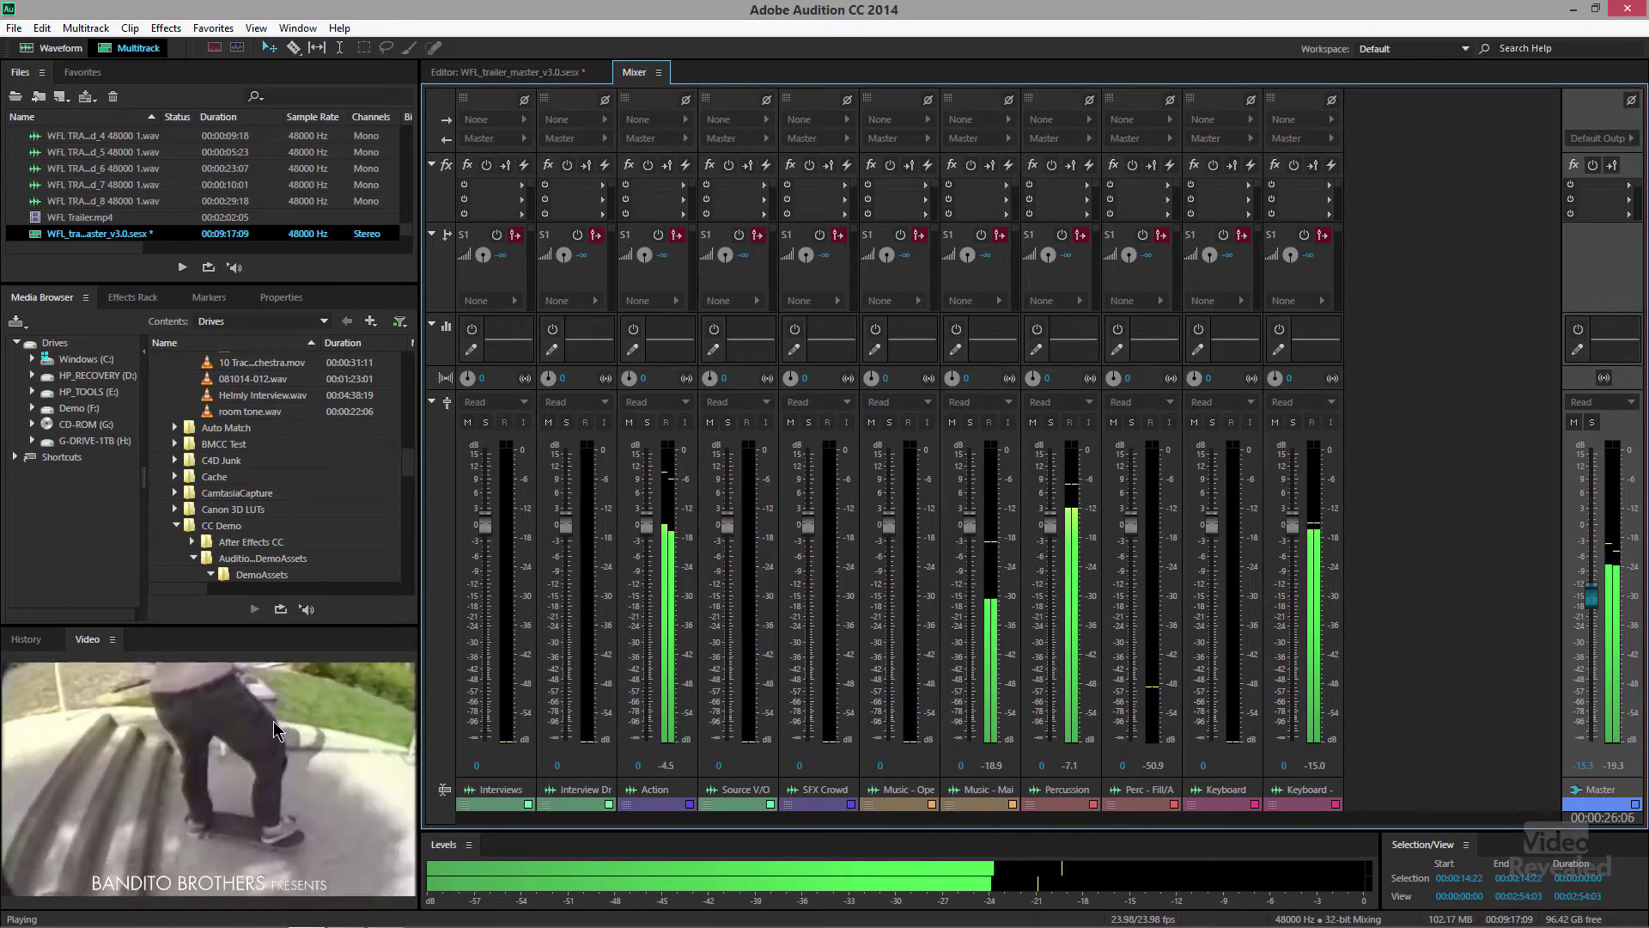
Maximize and restore the Video panel, then check its scaling and resolution options
key(grave)
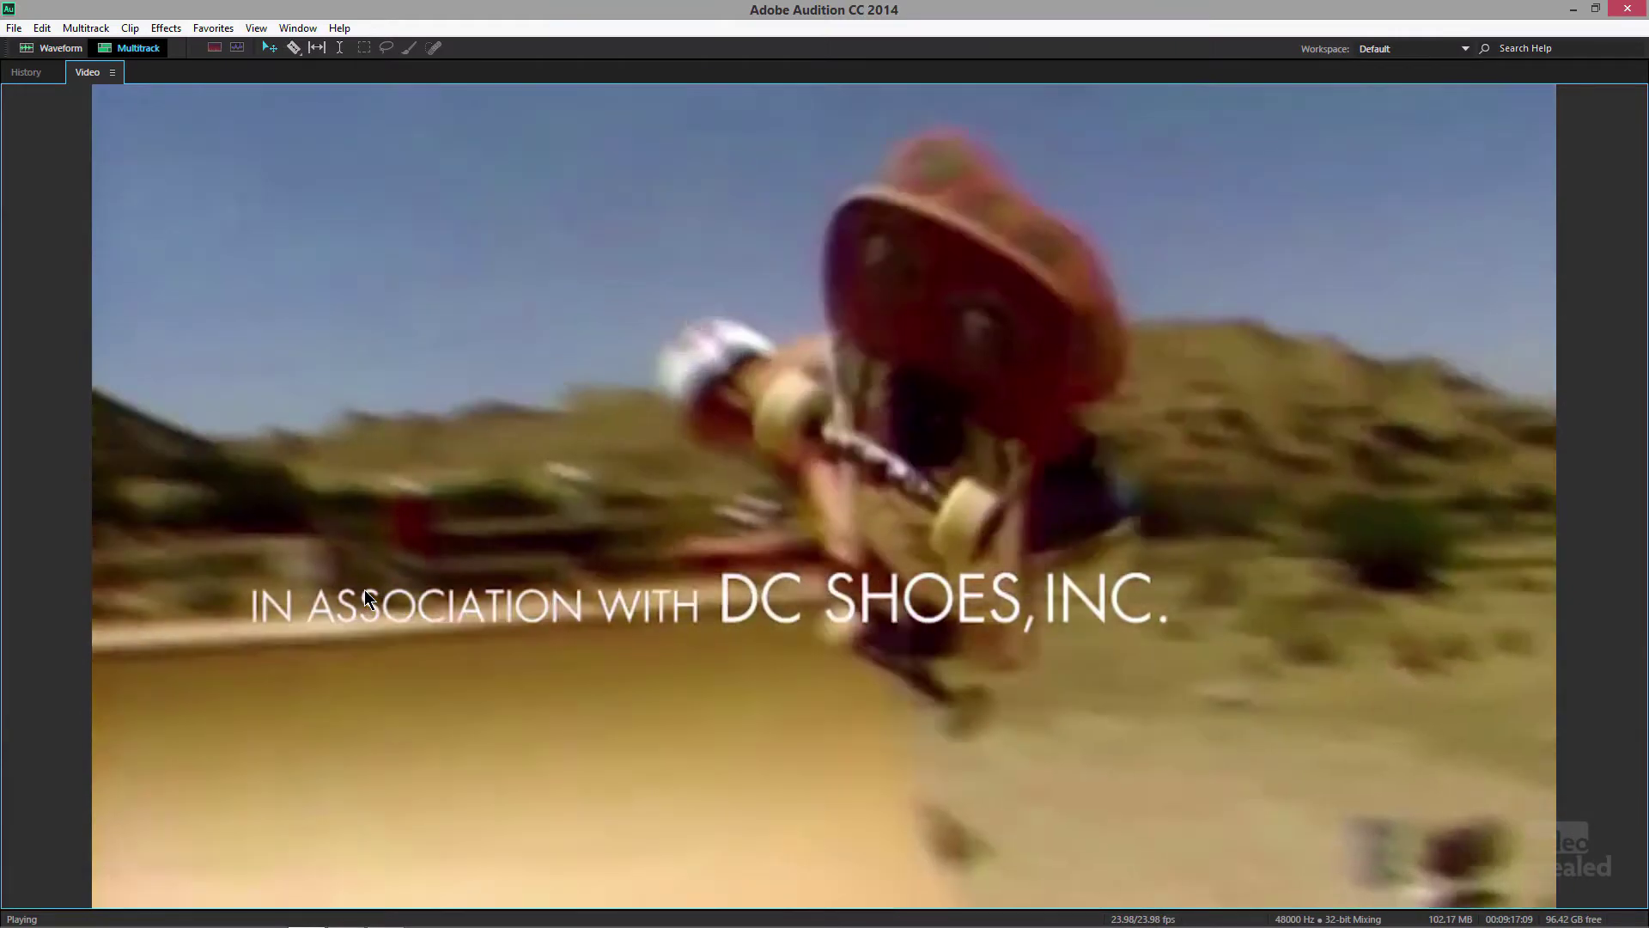
key(grave)
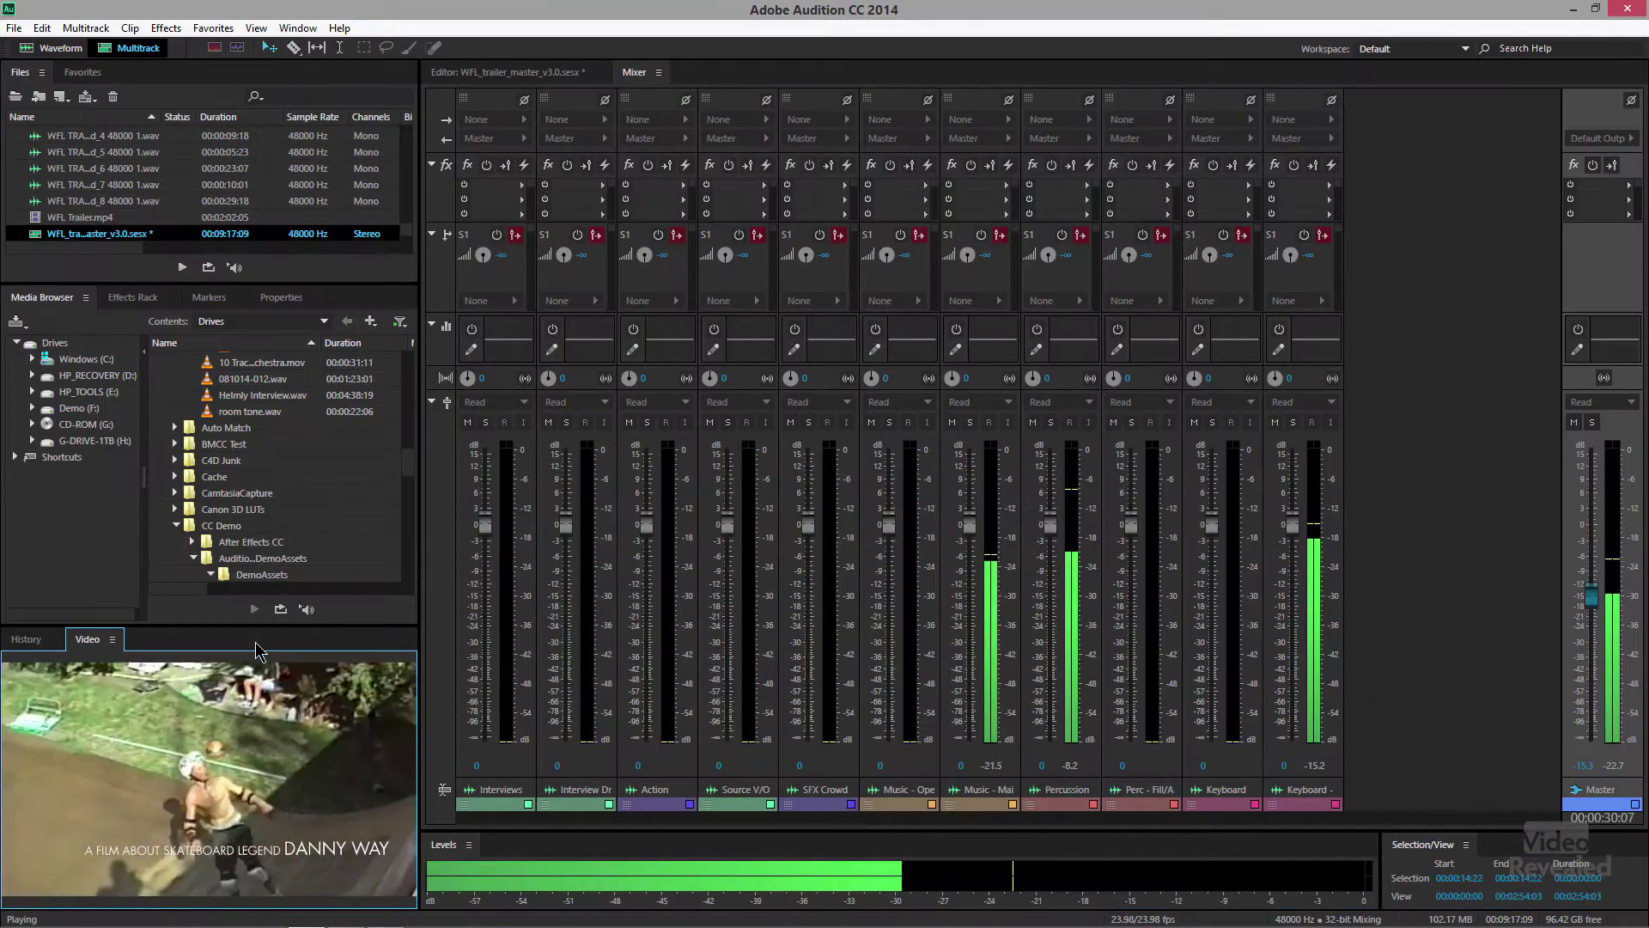
click(111, 640)
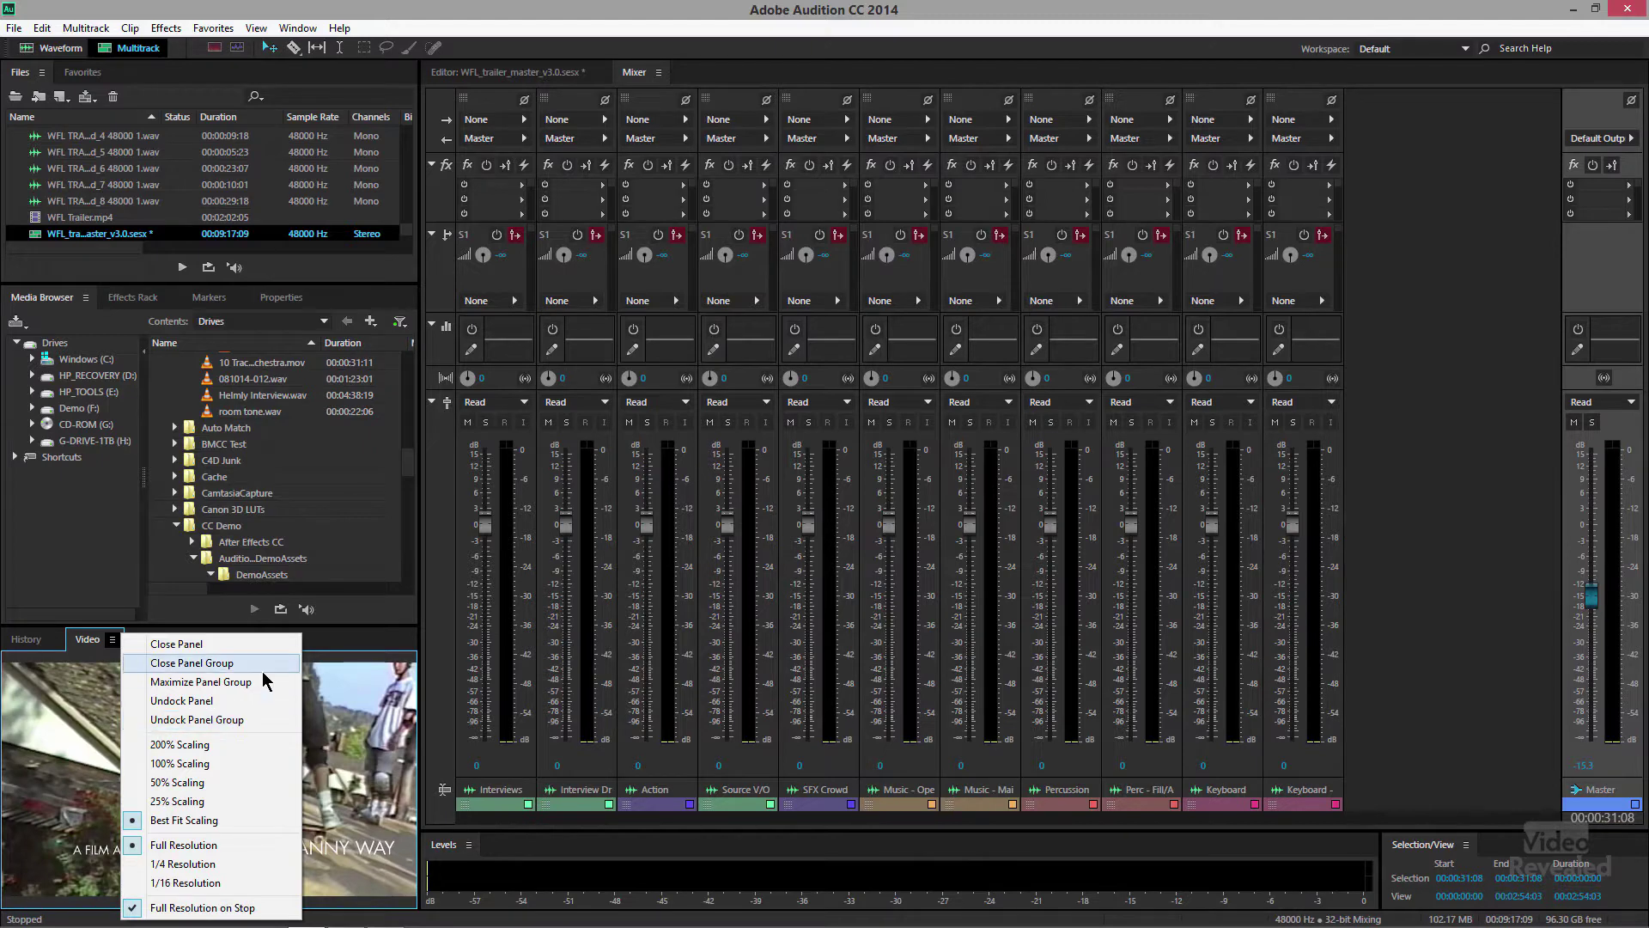
click(86, 646)
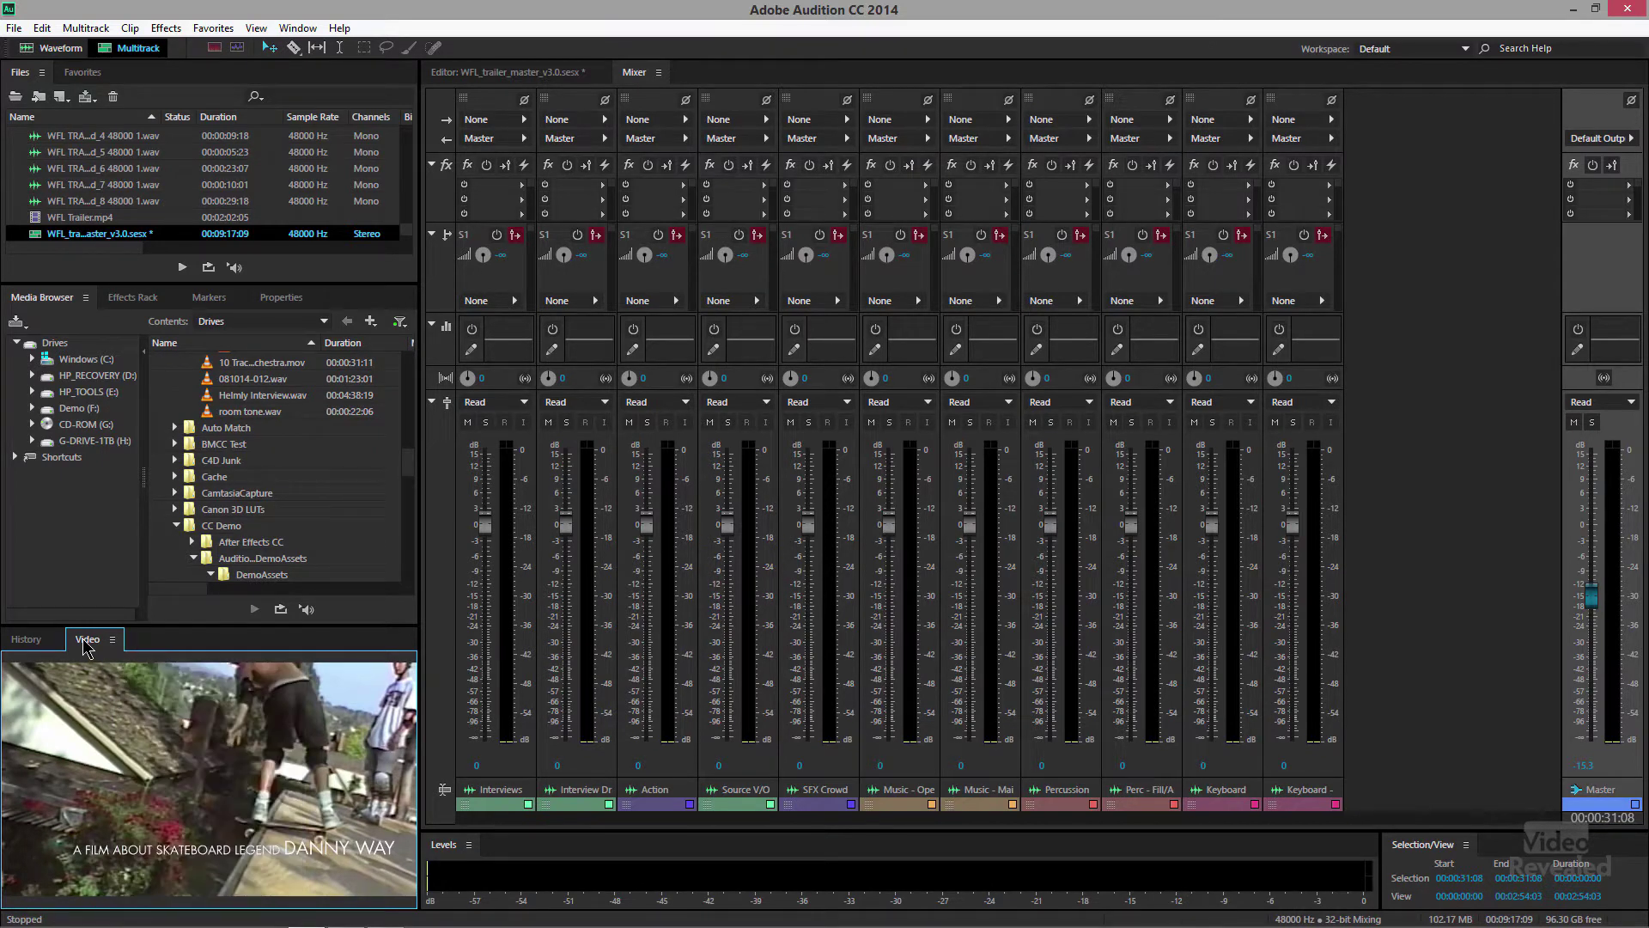
right_click(187, 710)
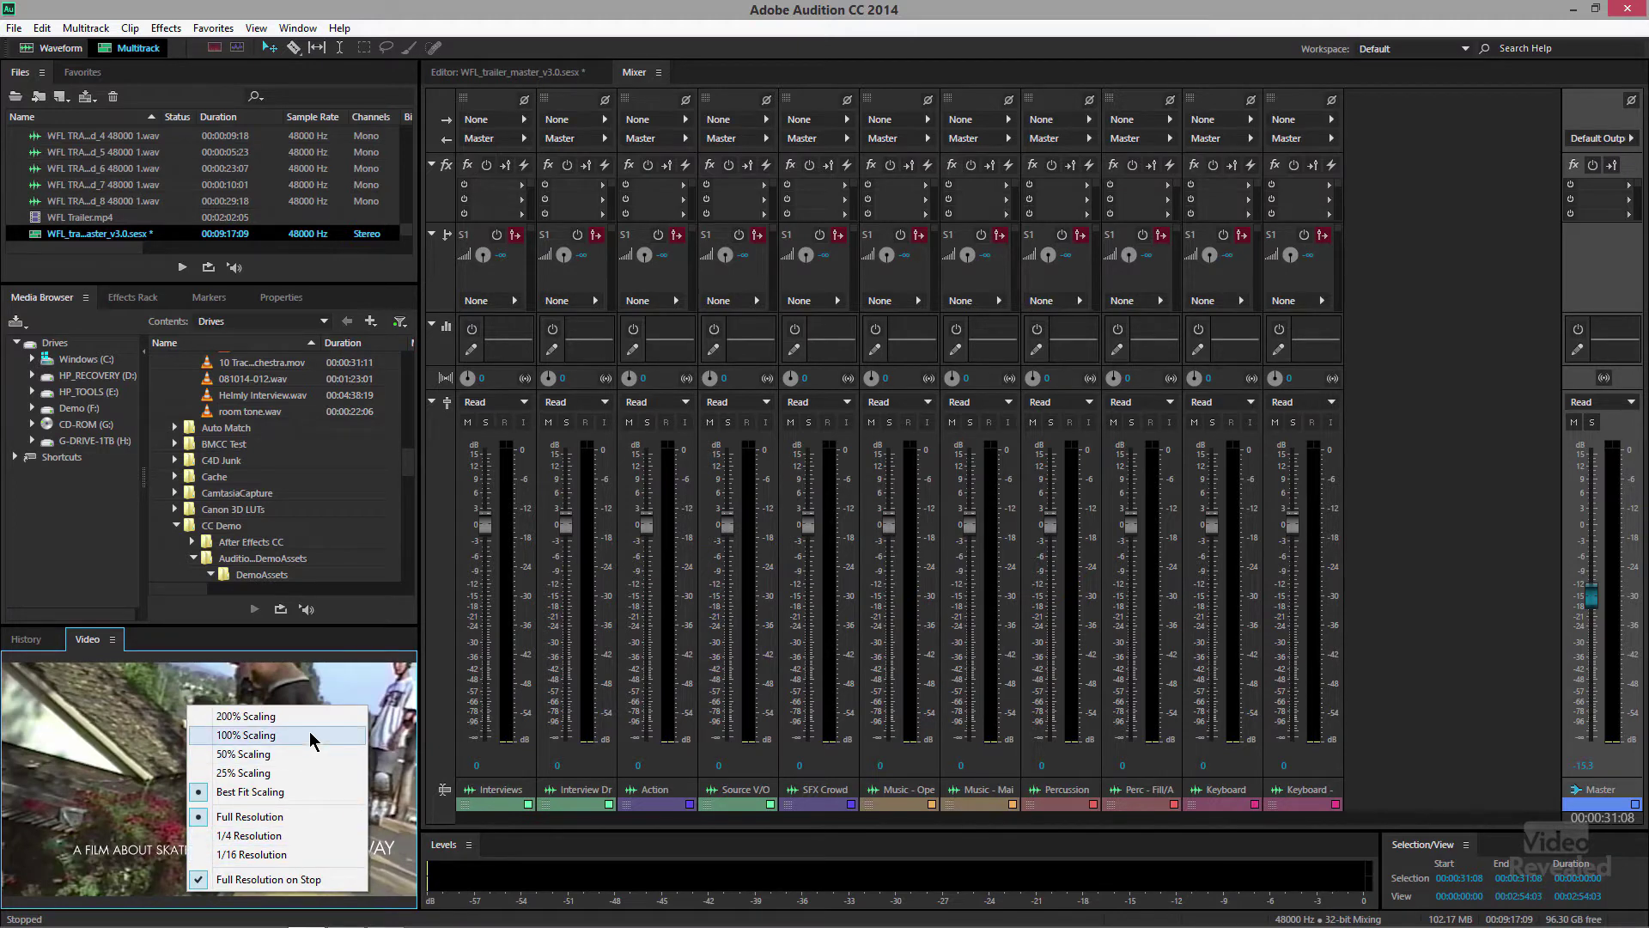
click(101, 646)
click(26, 639)
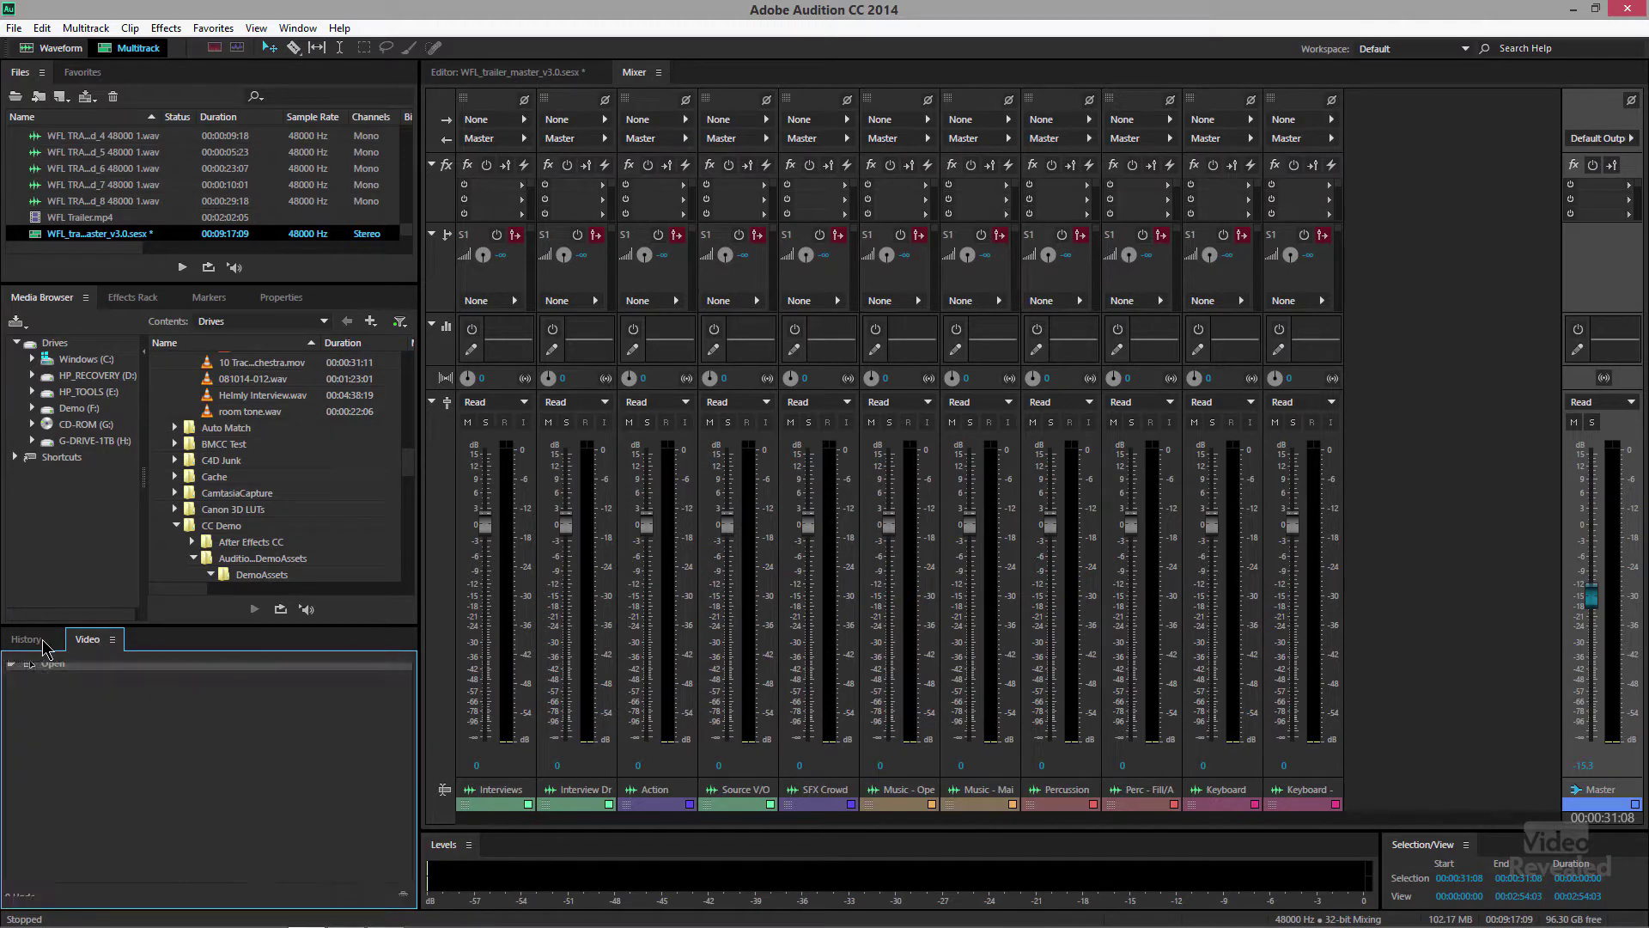
click(89, 642)
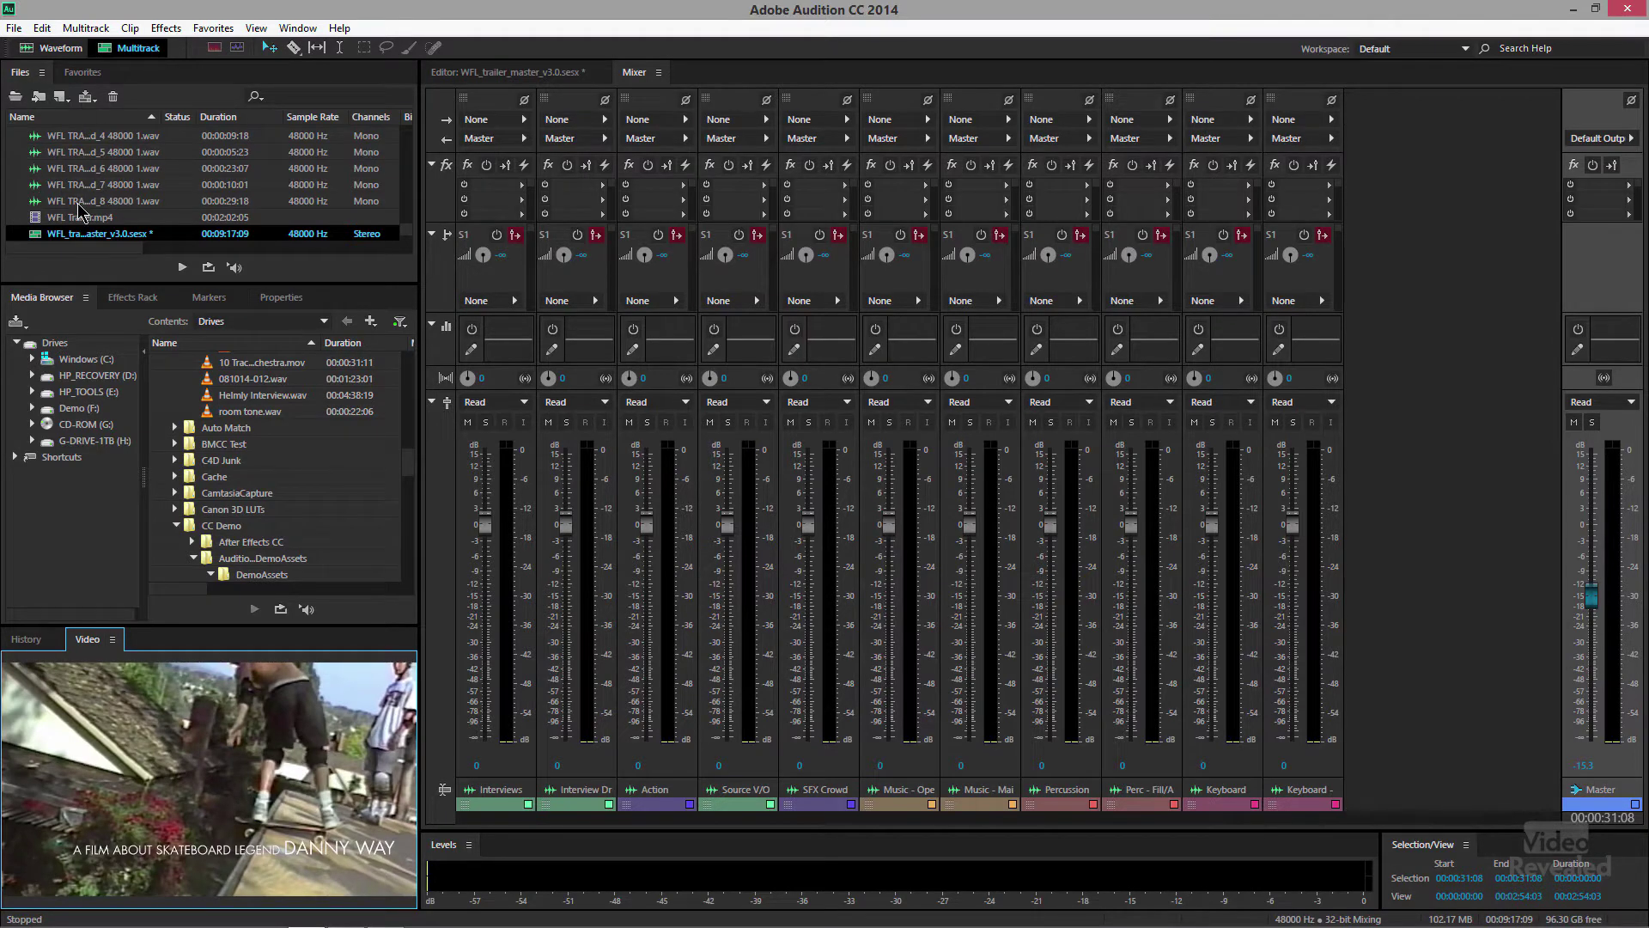
click(48, 302)
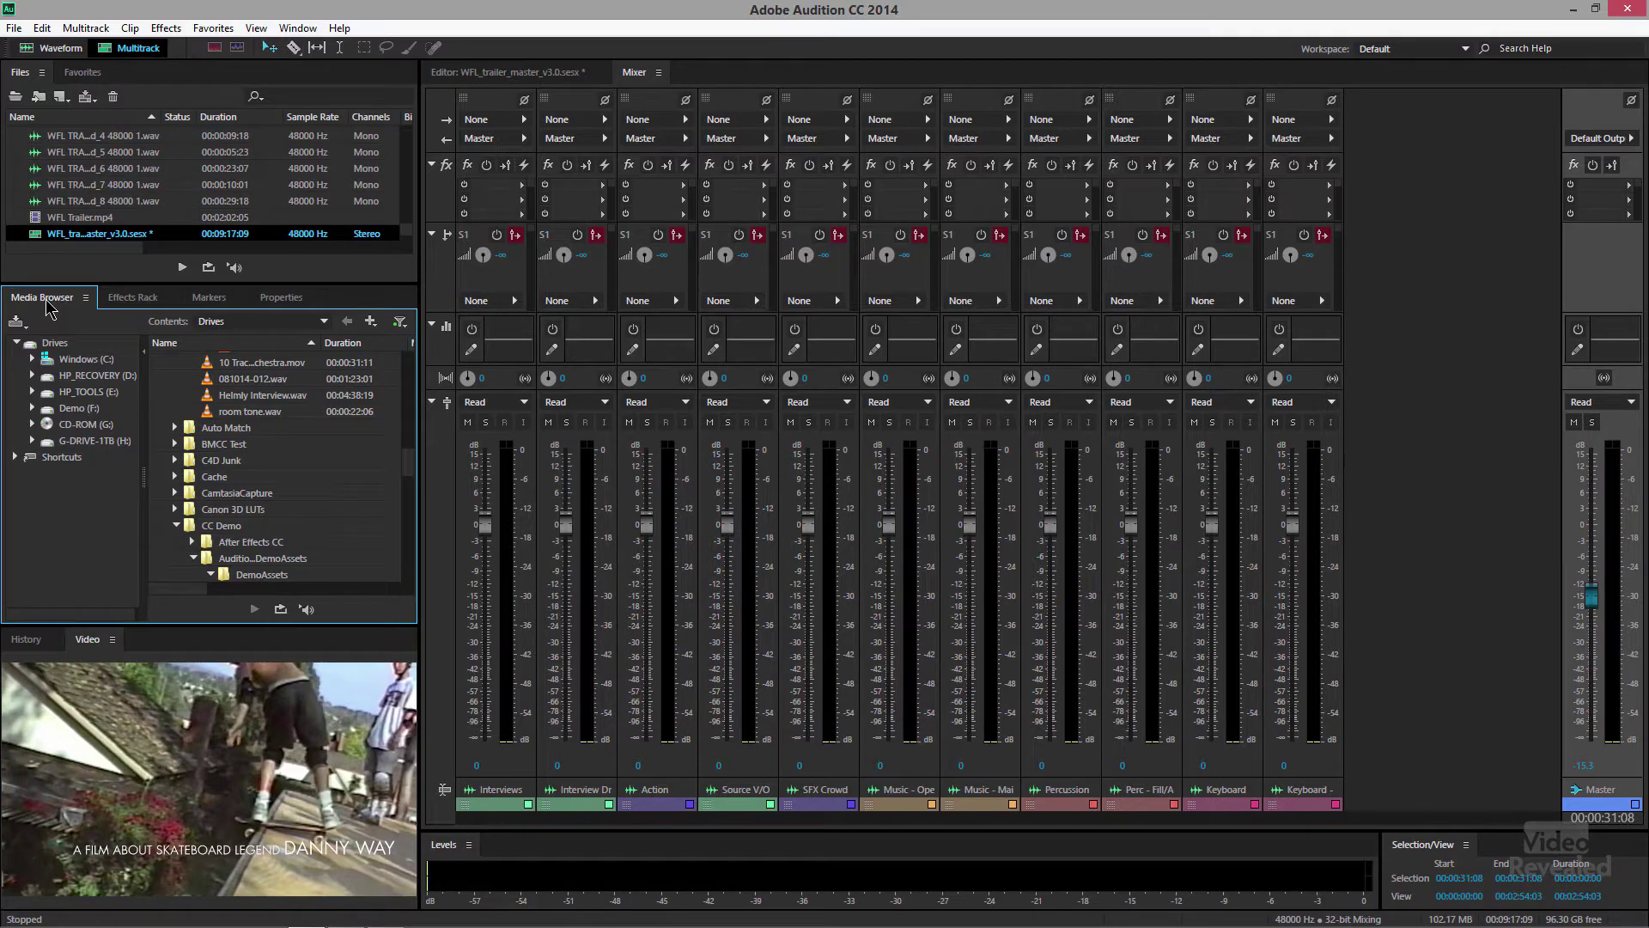
double_click(47, 300)
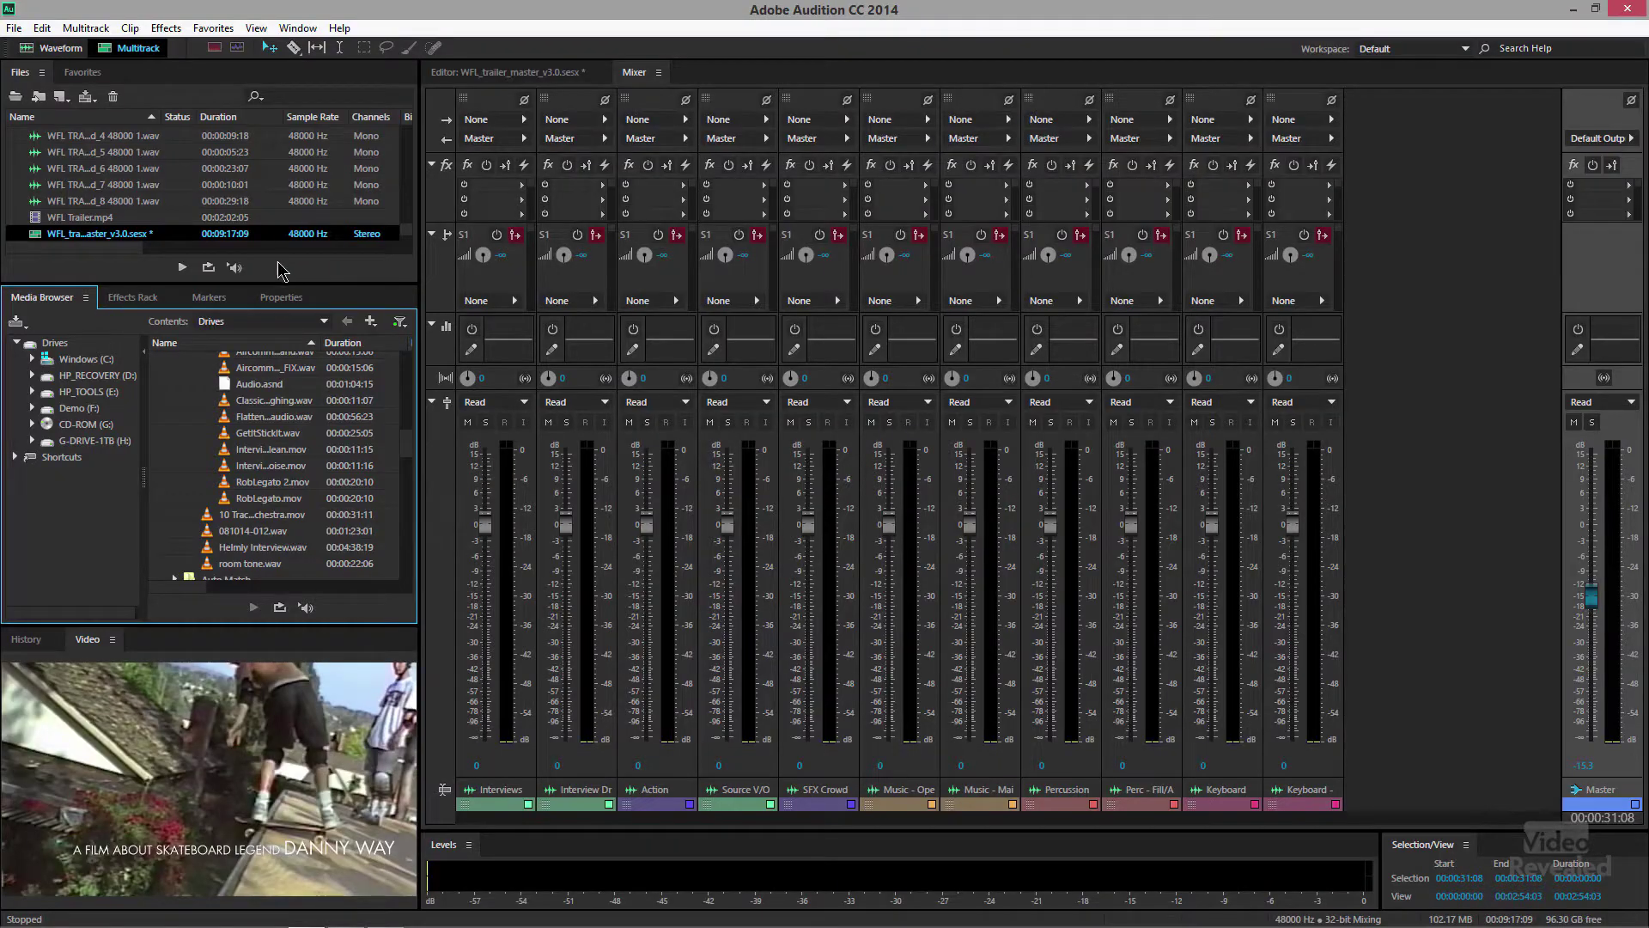
Show the Effects Rack for the Master track
click(133, 297)
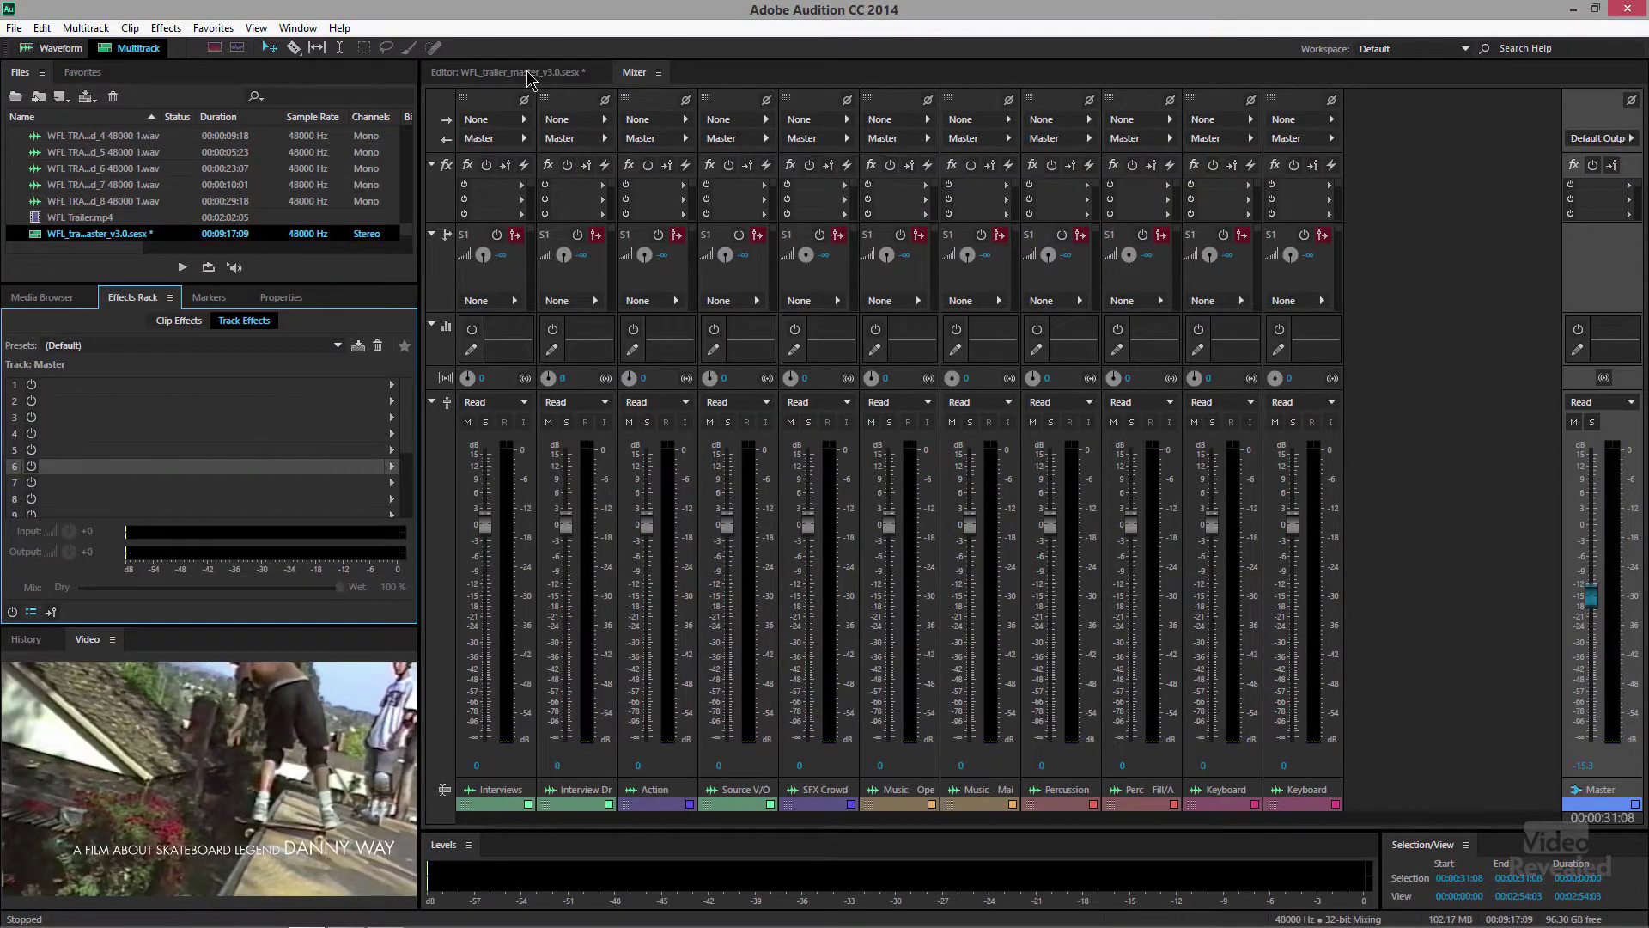
click(530, 72)
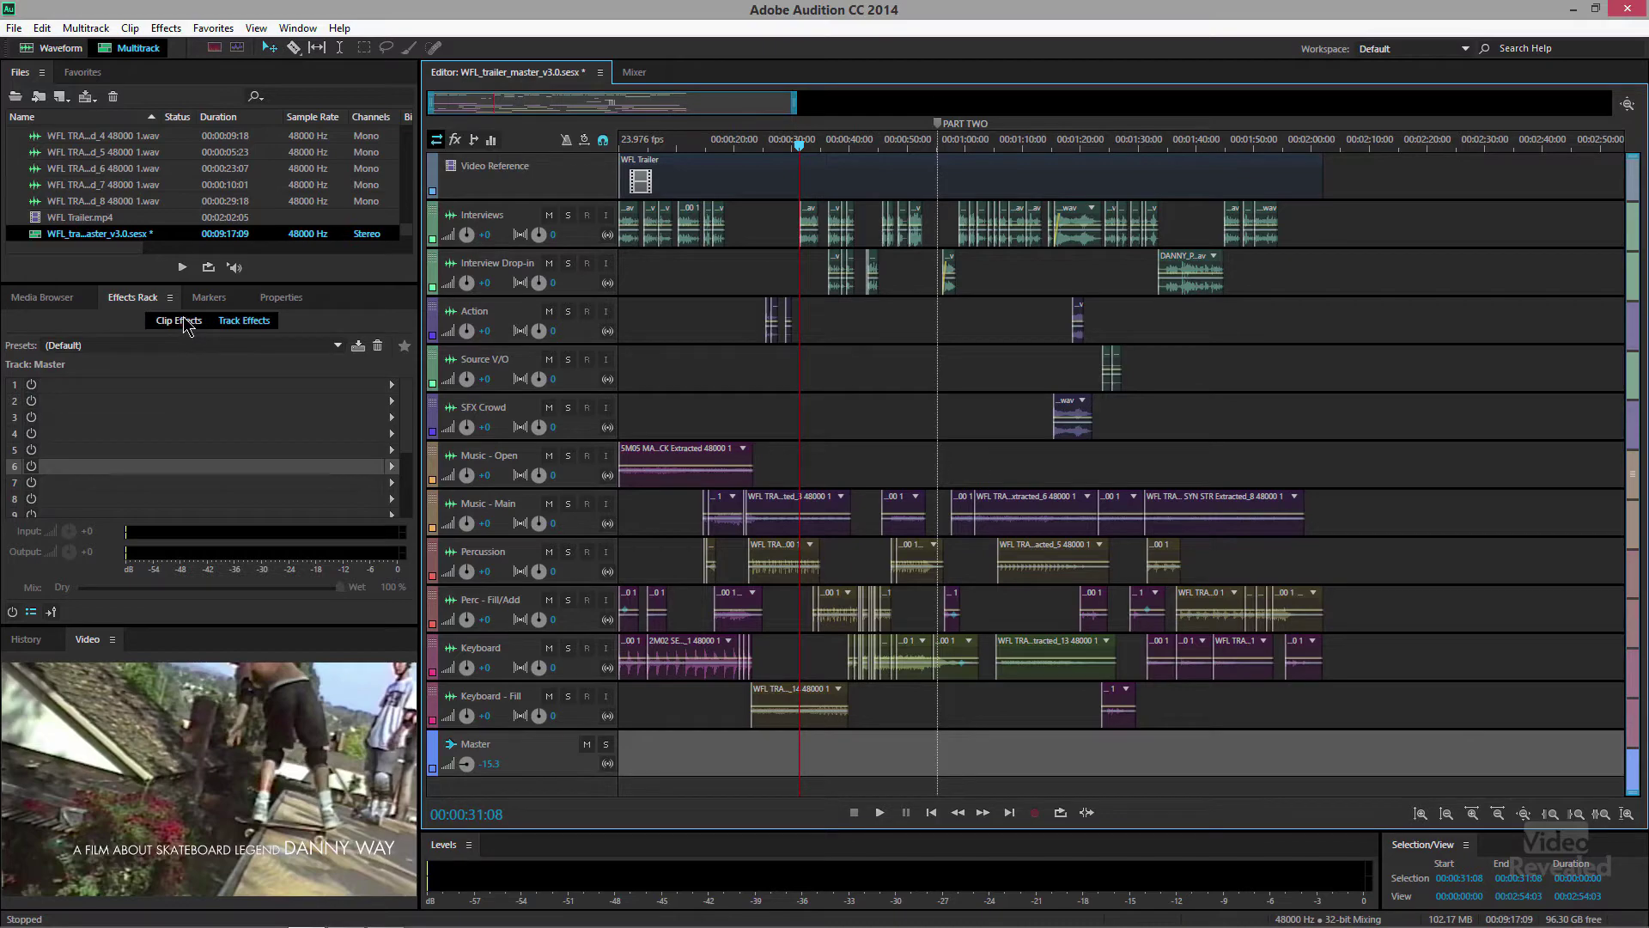
click(179, 321)
click(245, 320)
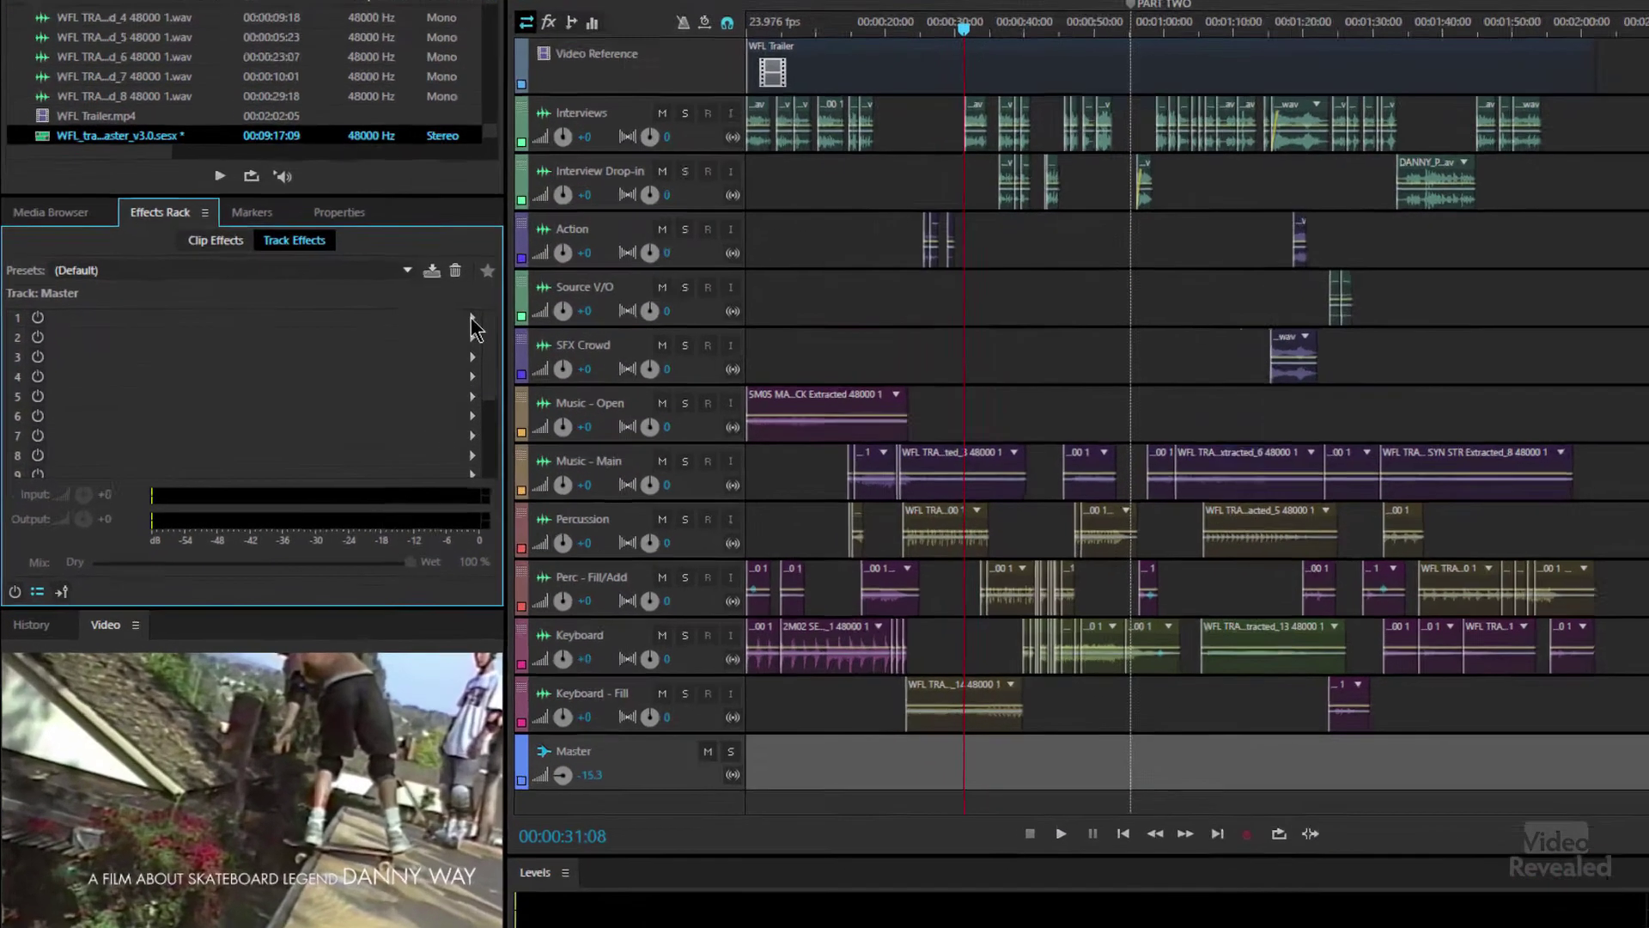
Browse slot 1's effect categories, including the Reverb and Special submenus
click(391, 384)
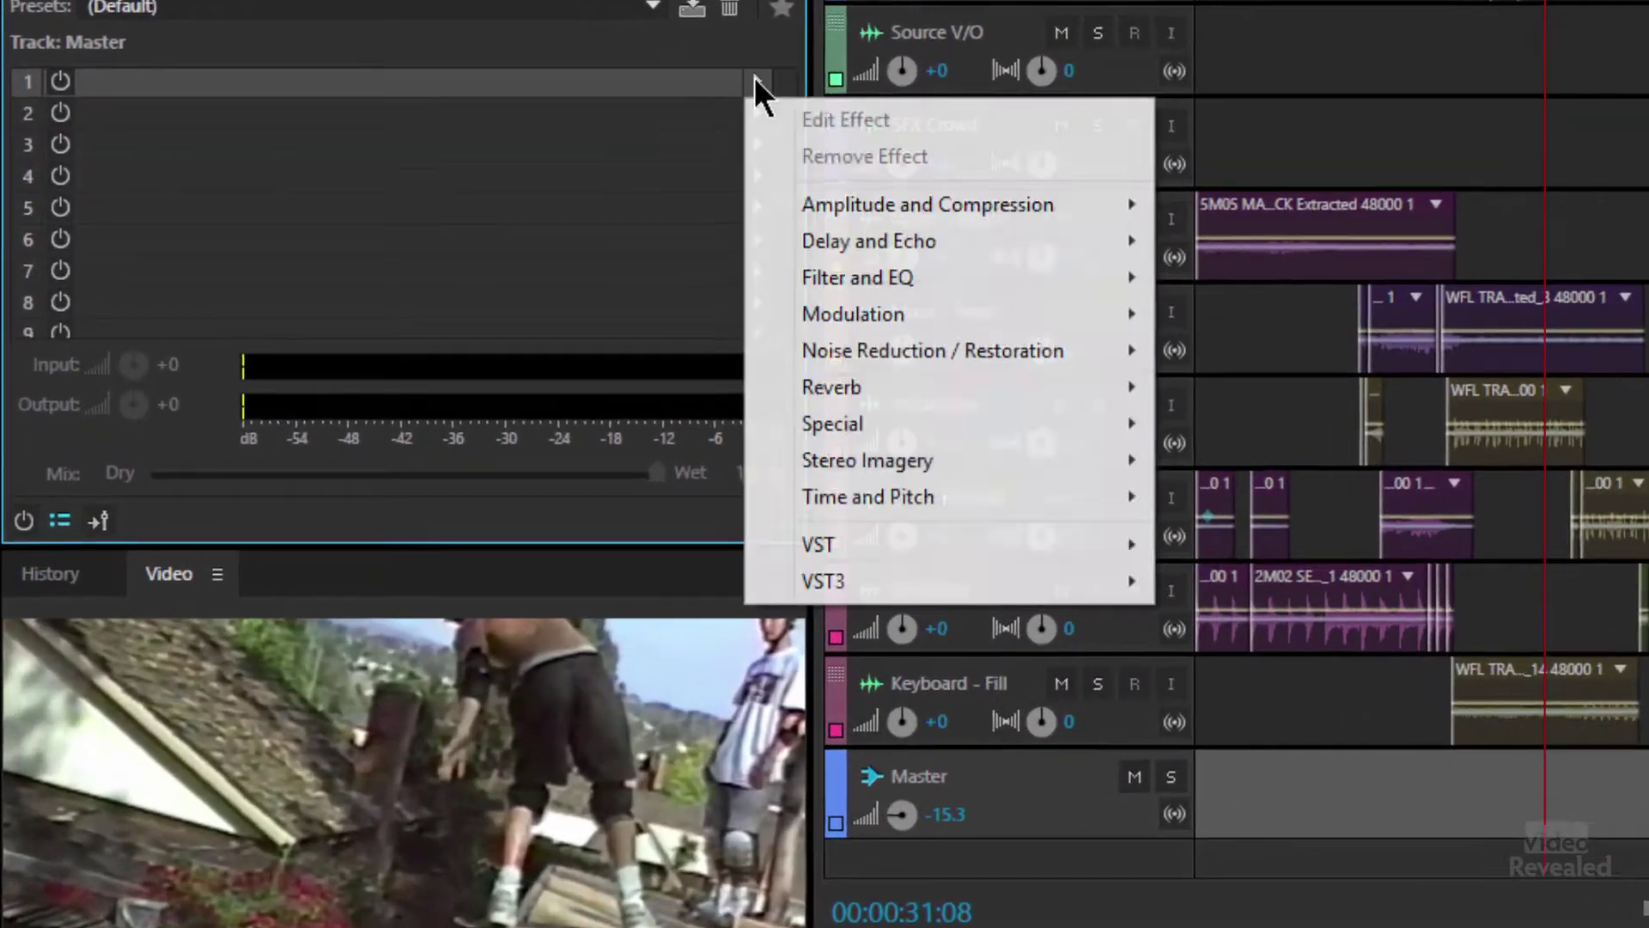
mouse_move(986, 184)
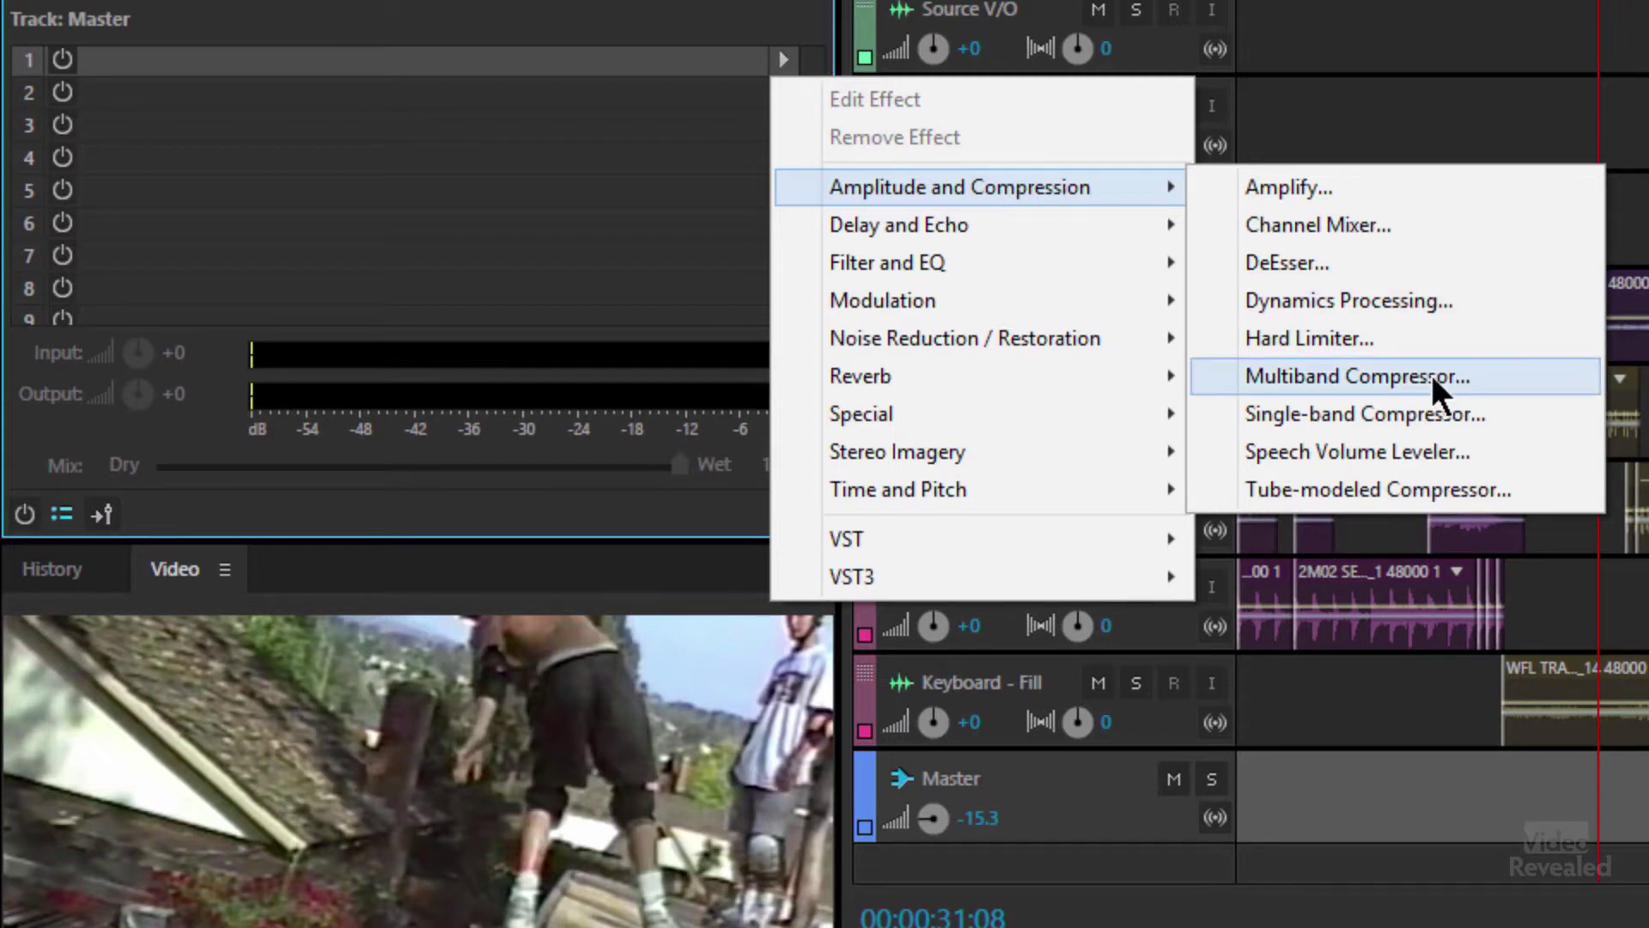
mouse_move(1084, 227)
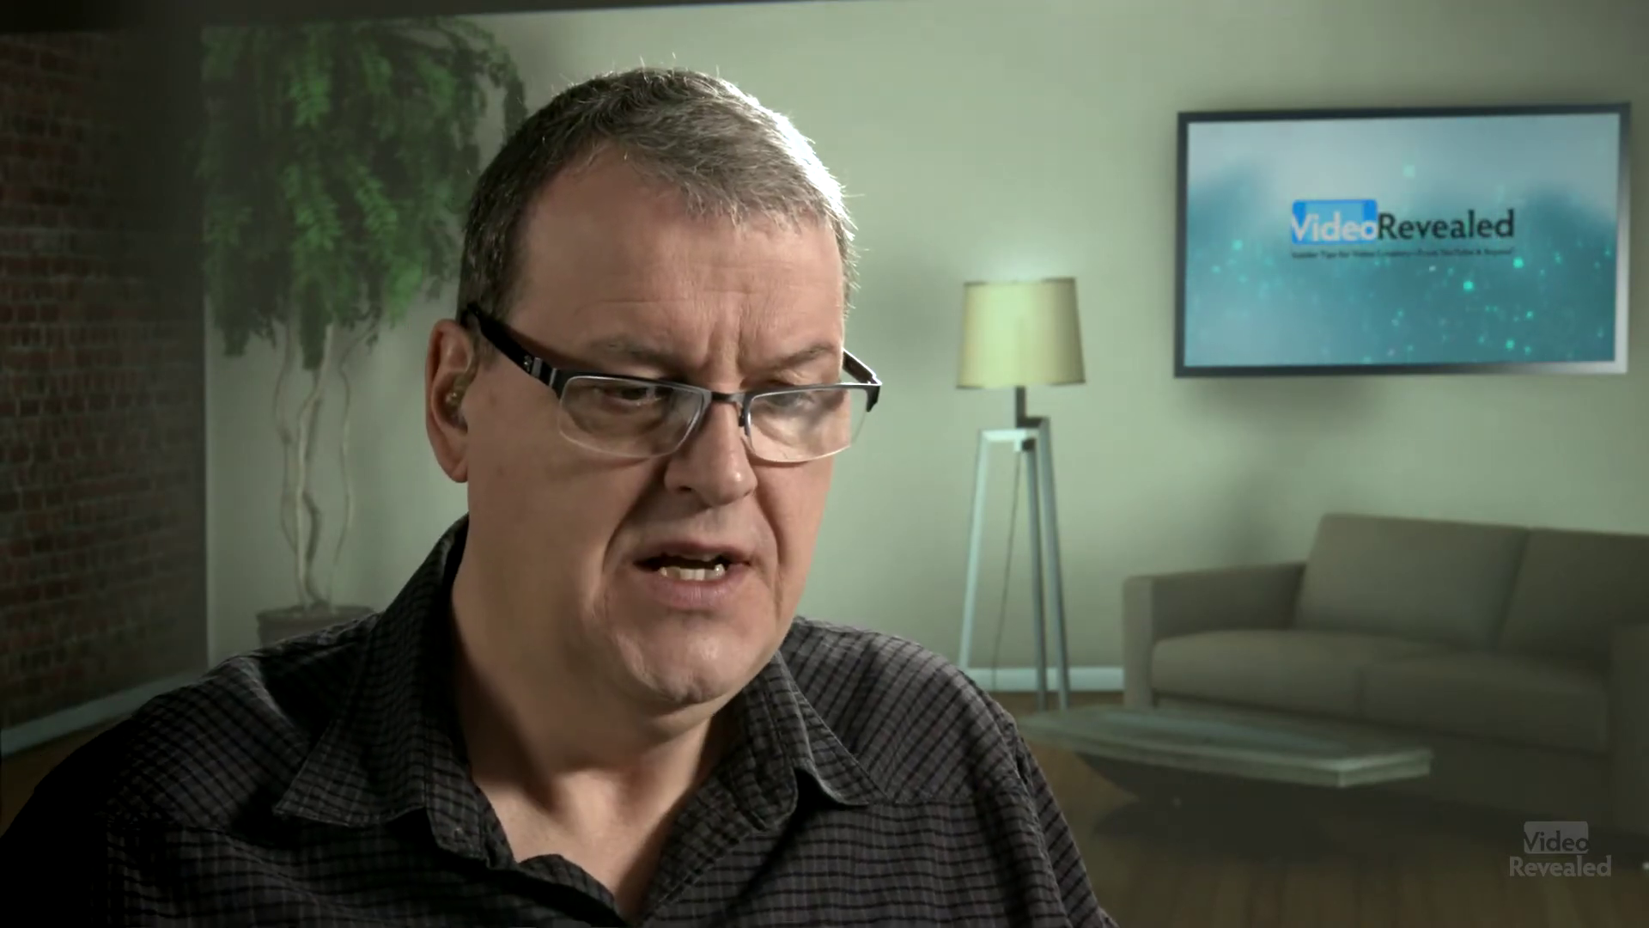
mouse_move(1029, 308)
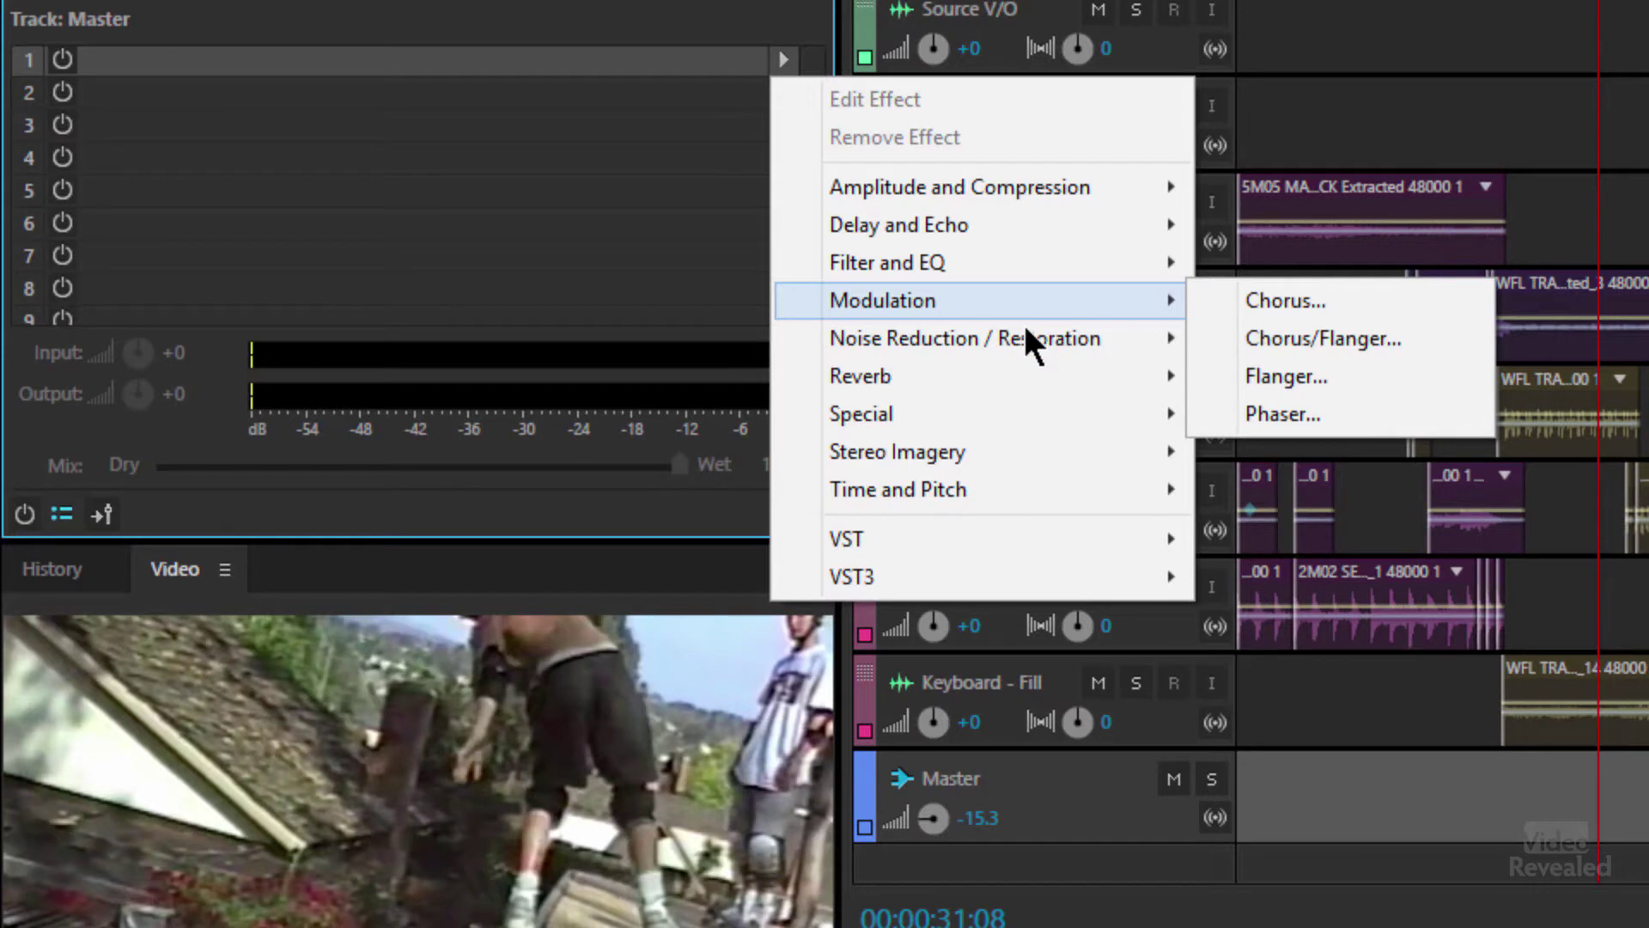
mouse_move(1016, 344)
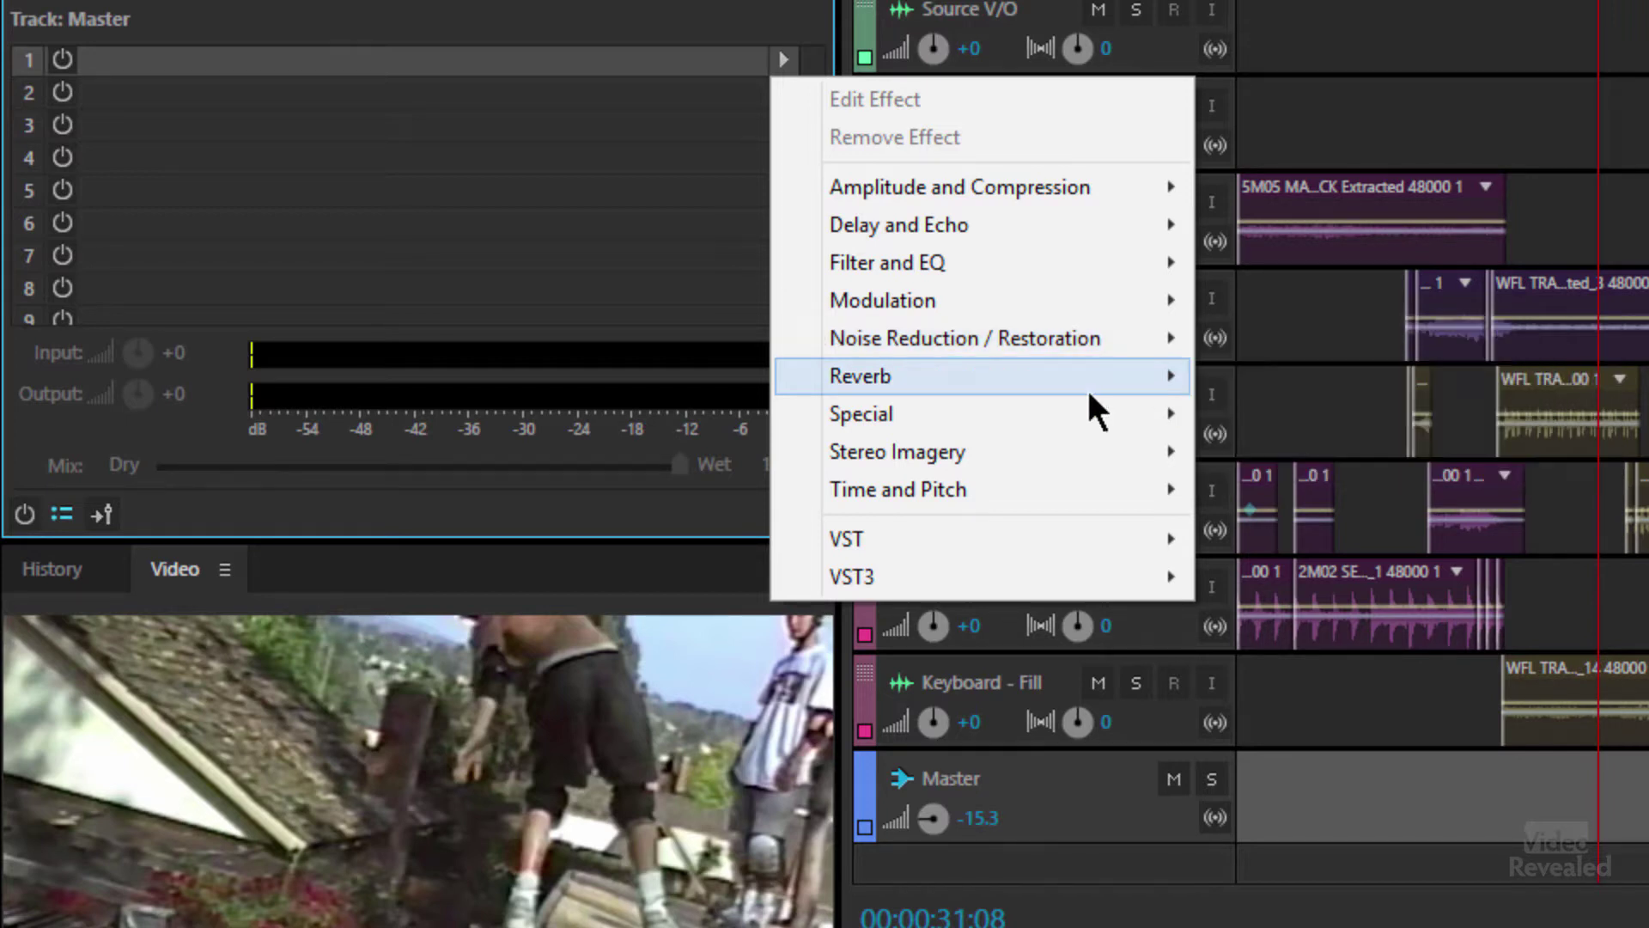
mouse_move(1088, 388)
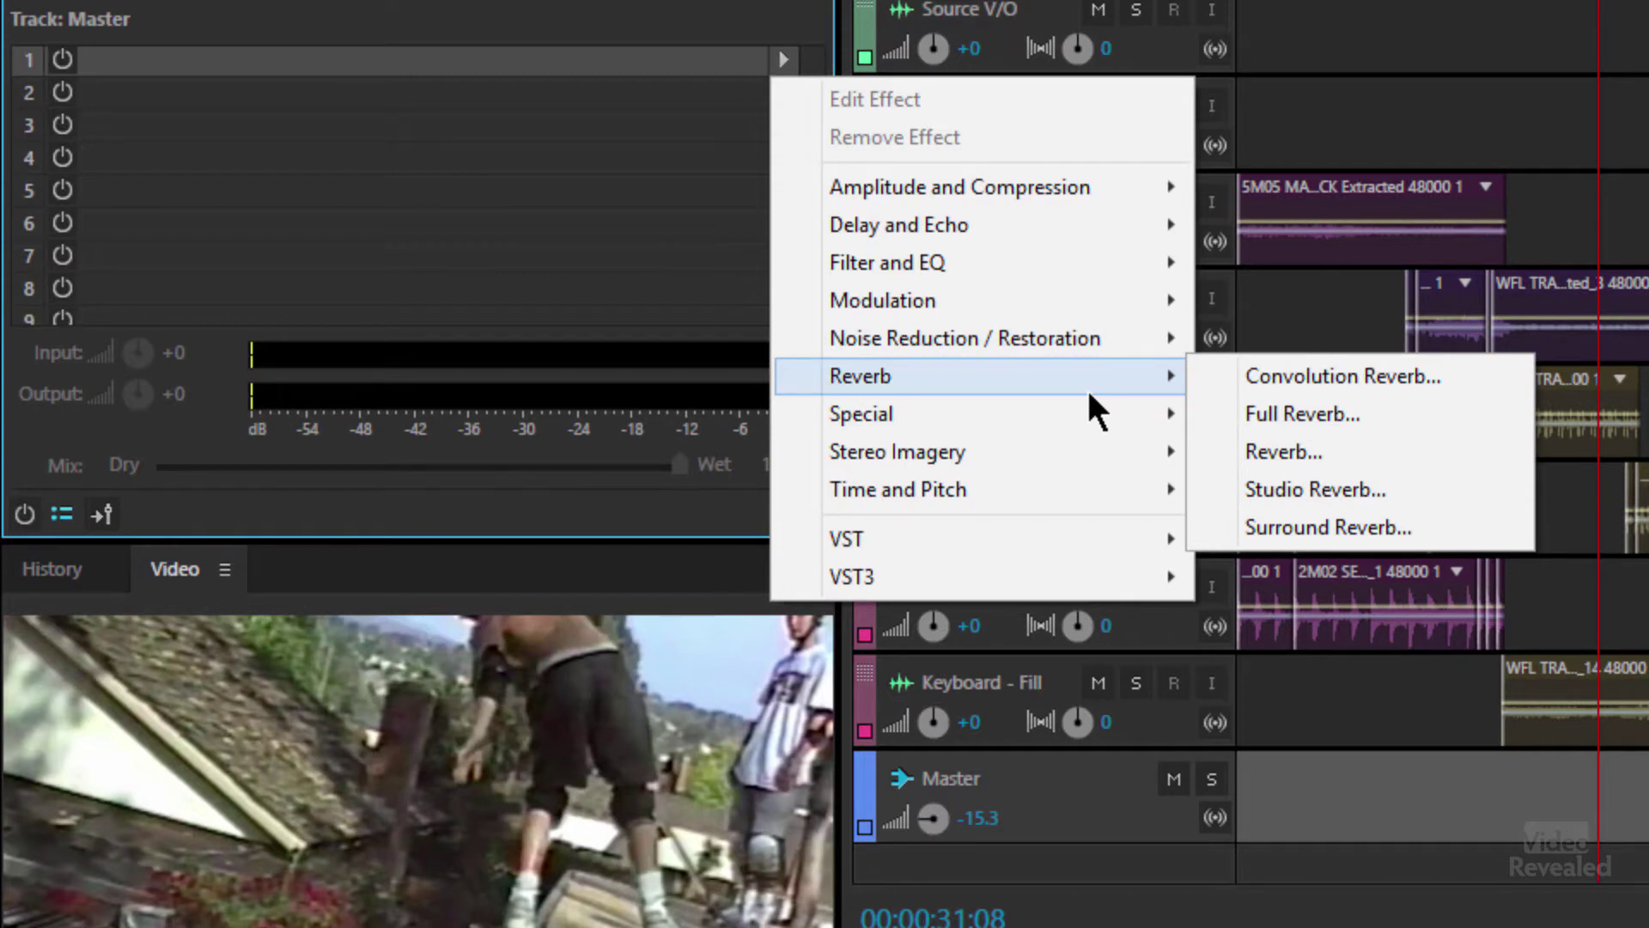
mouse_move(1081, 418)
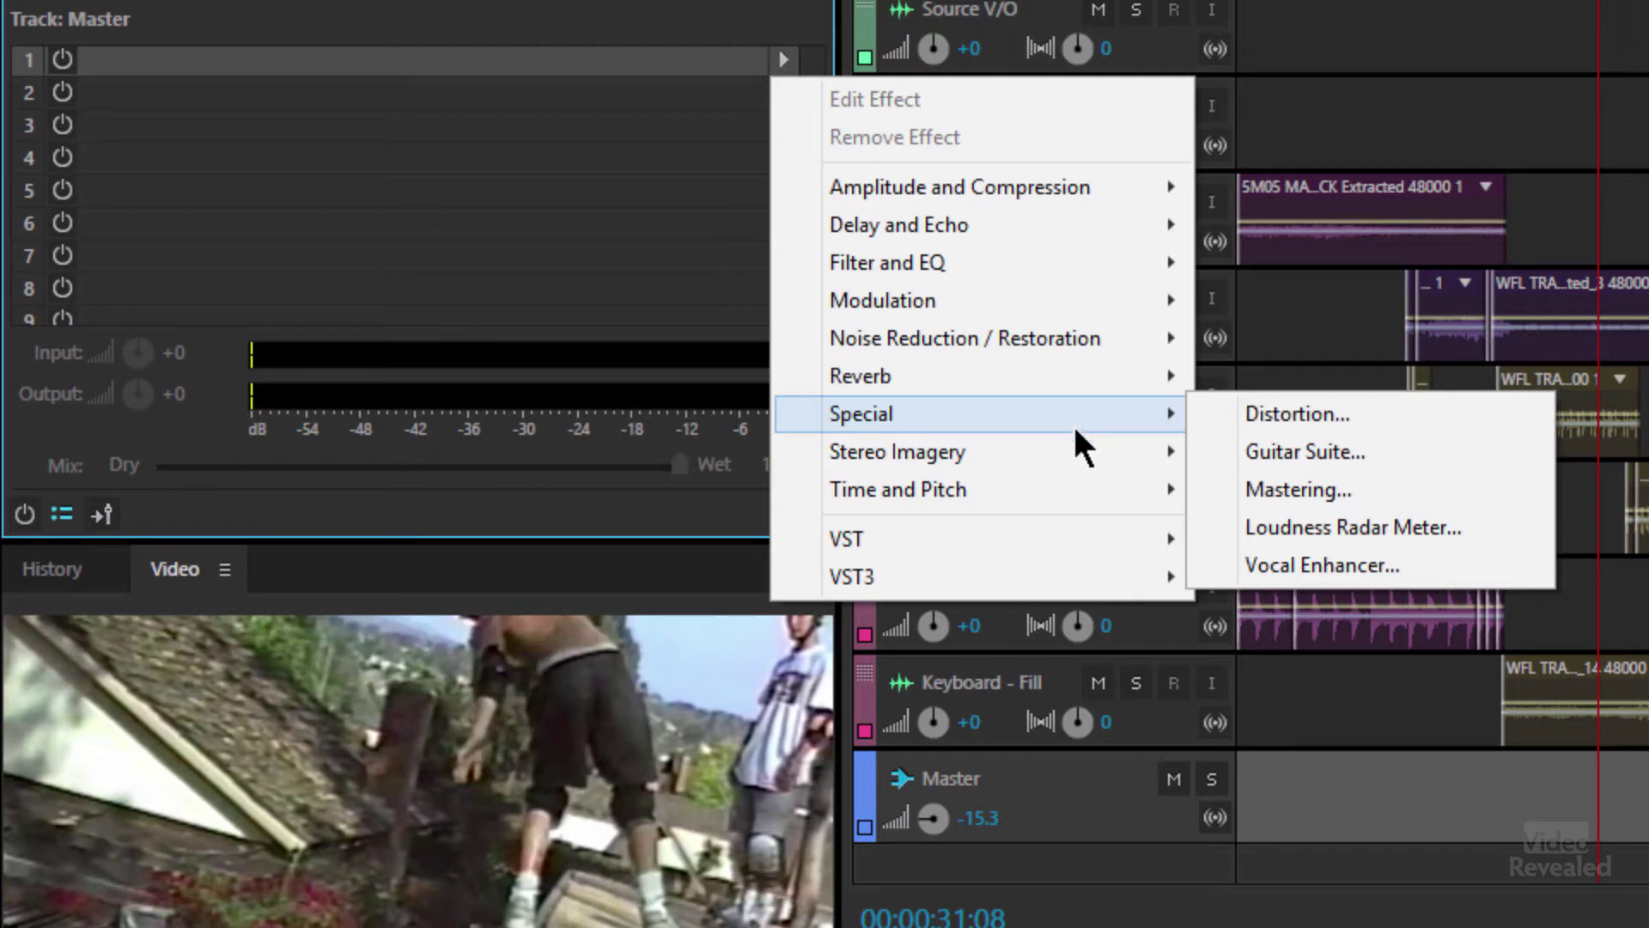
mouse_move(1061, 475)
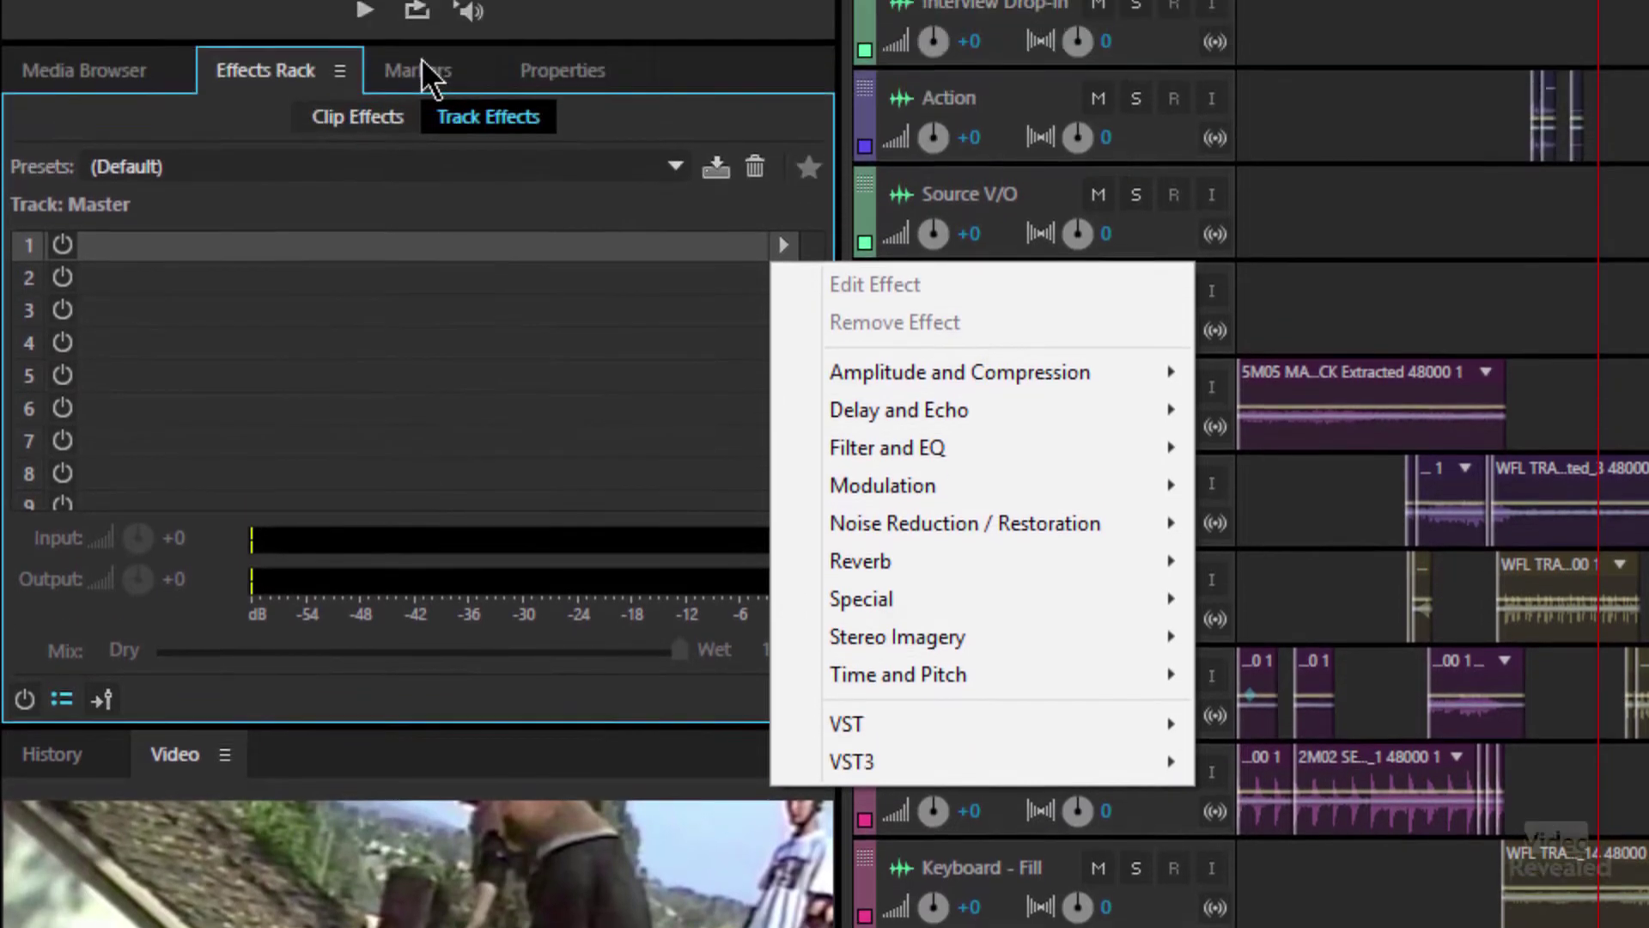
Close the effects list, expand Metronome in session Properties, then show the Media Browser
click(421, 77)
click(558, 86)
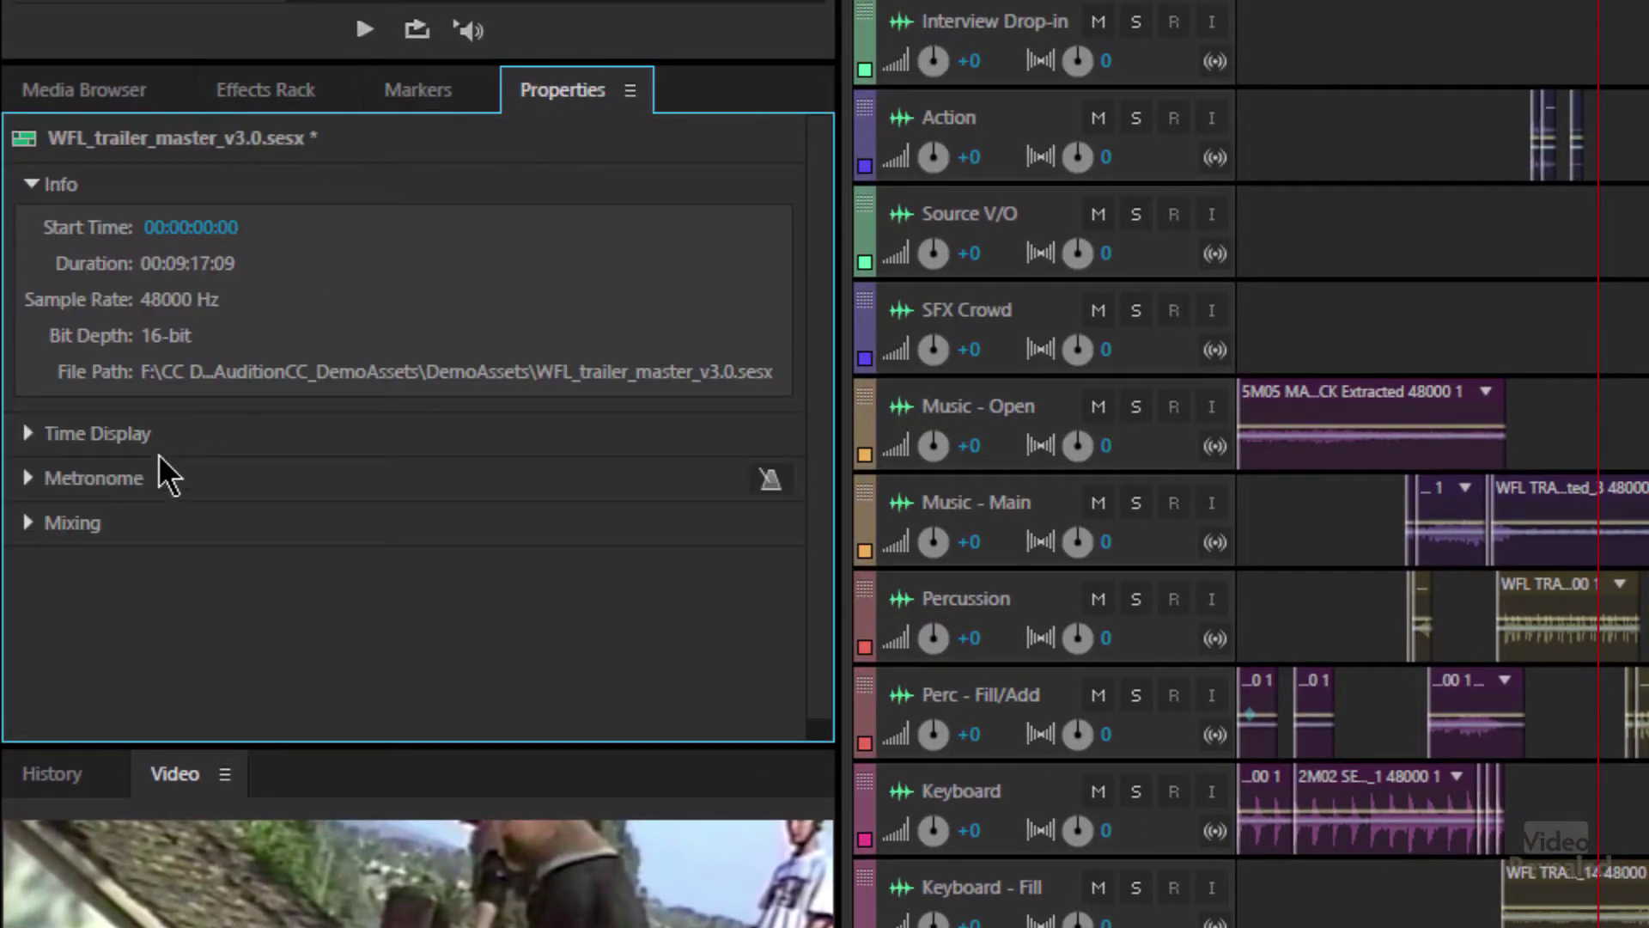
click(29, 479)
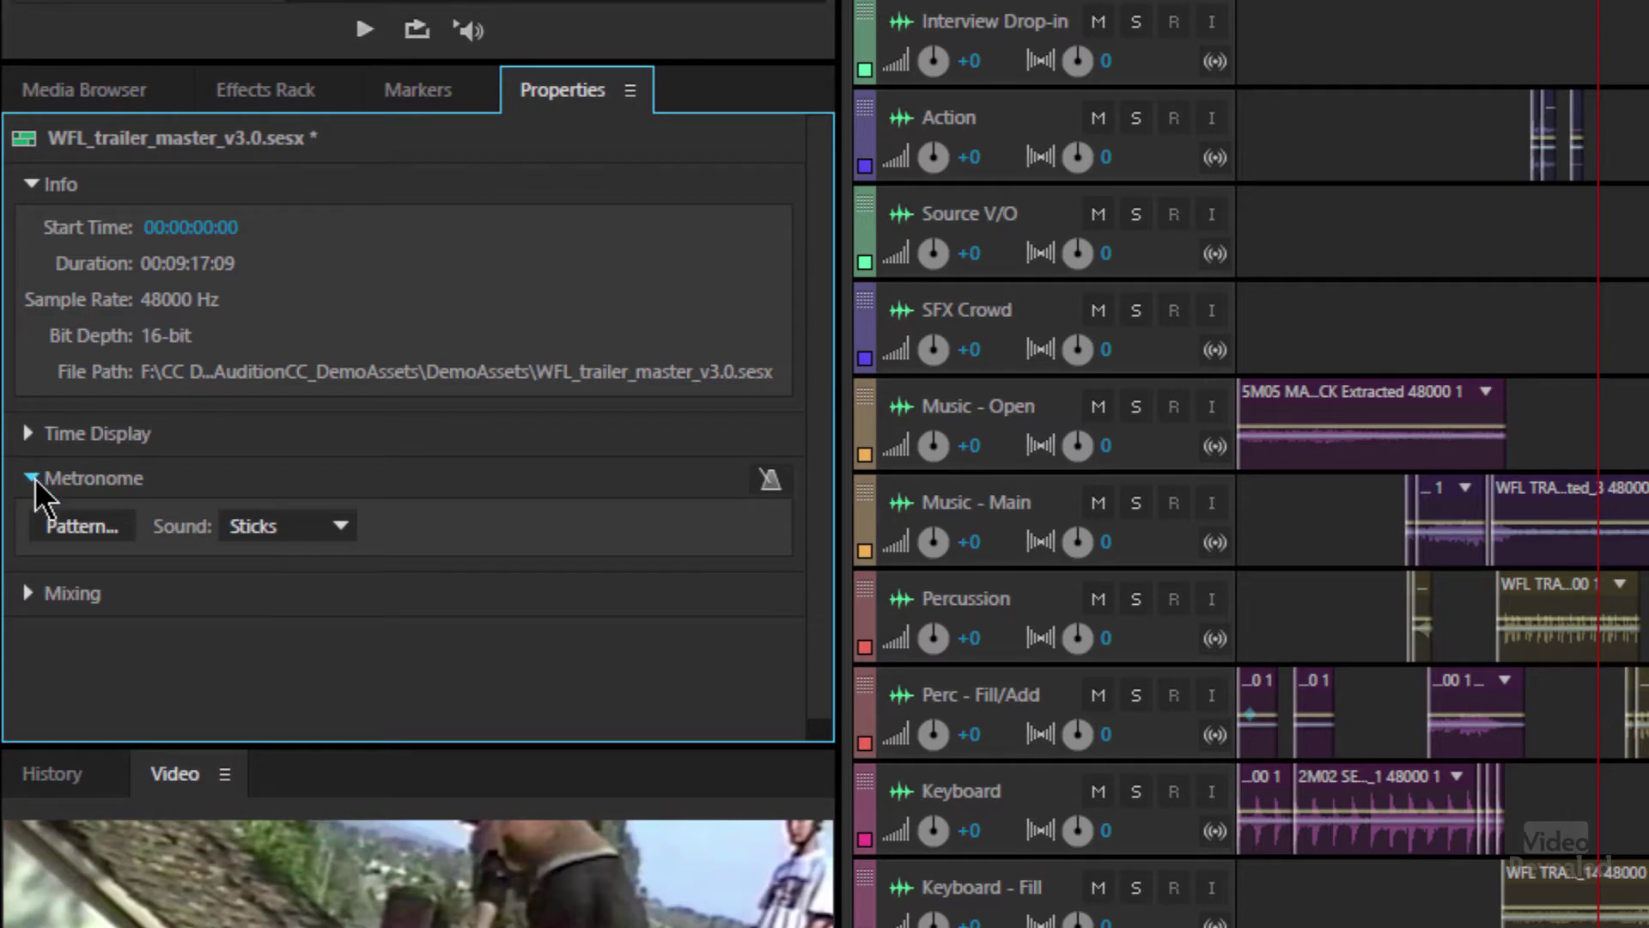
click(136, 93)
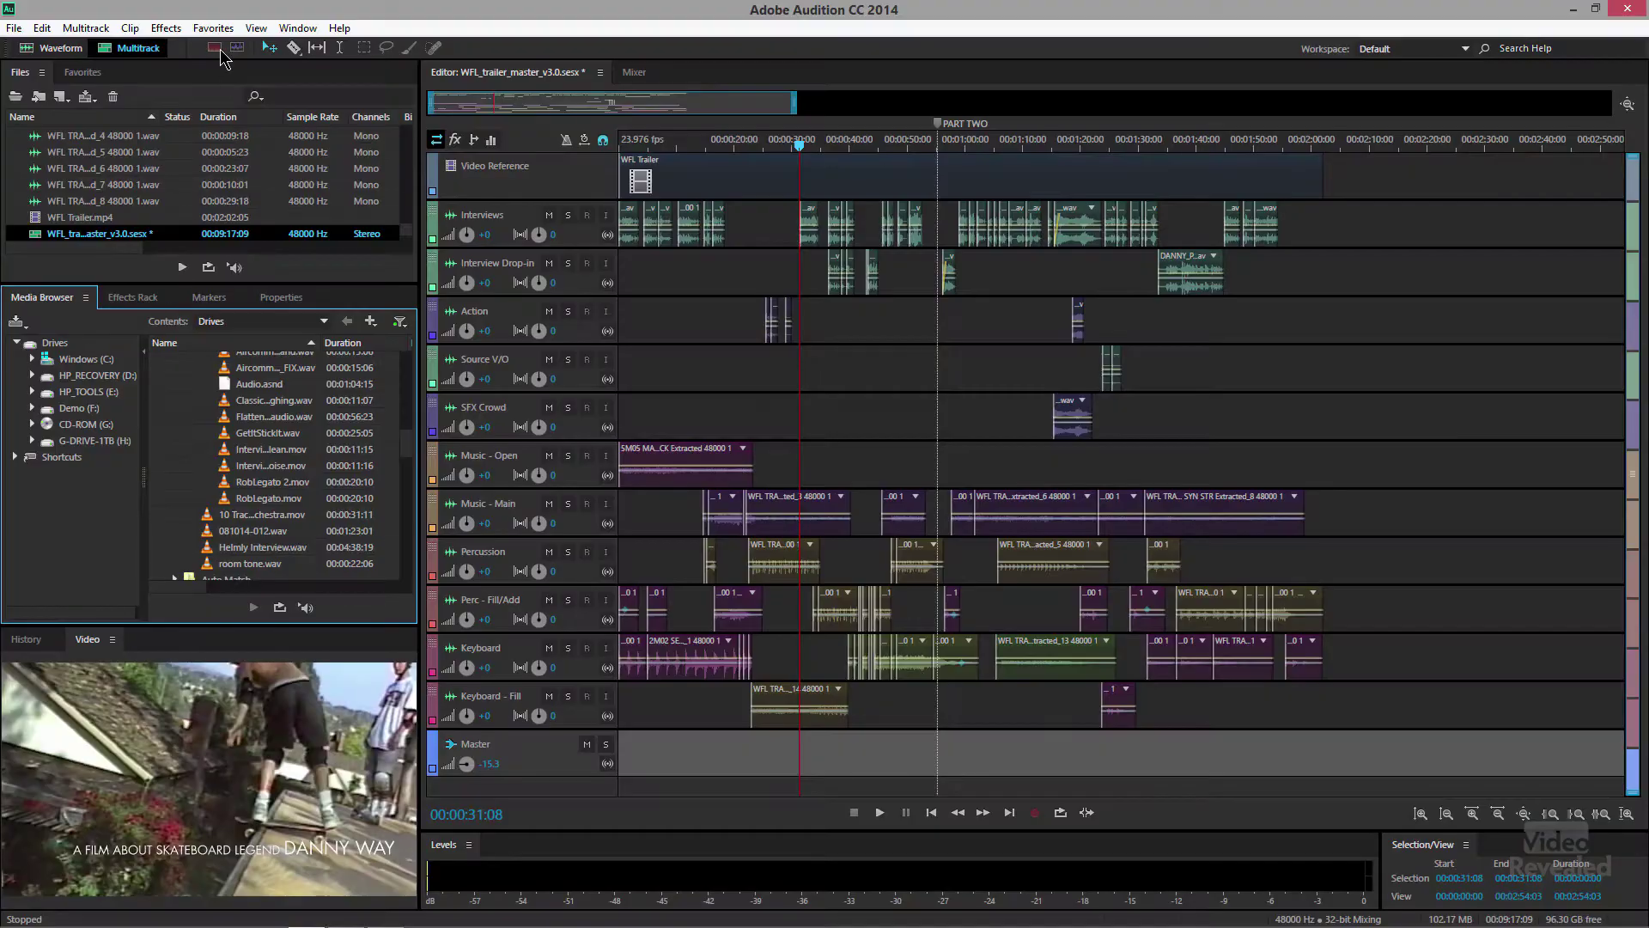
Open Effects > Match Volume, set to ITU-R BS.1770-2 Loudness at -23.00 LUFS
click(180, 27)
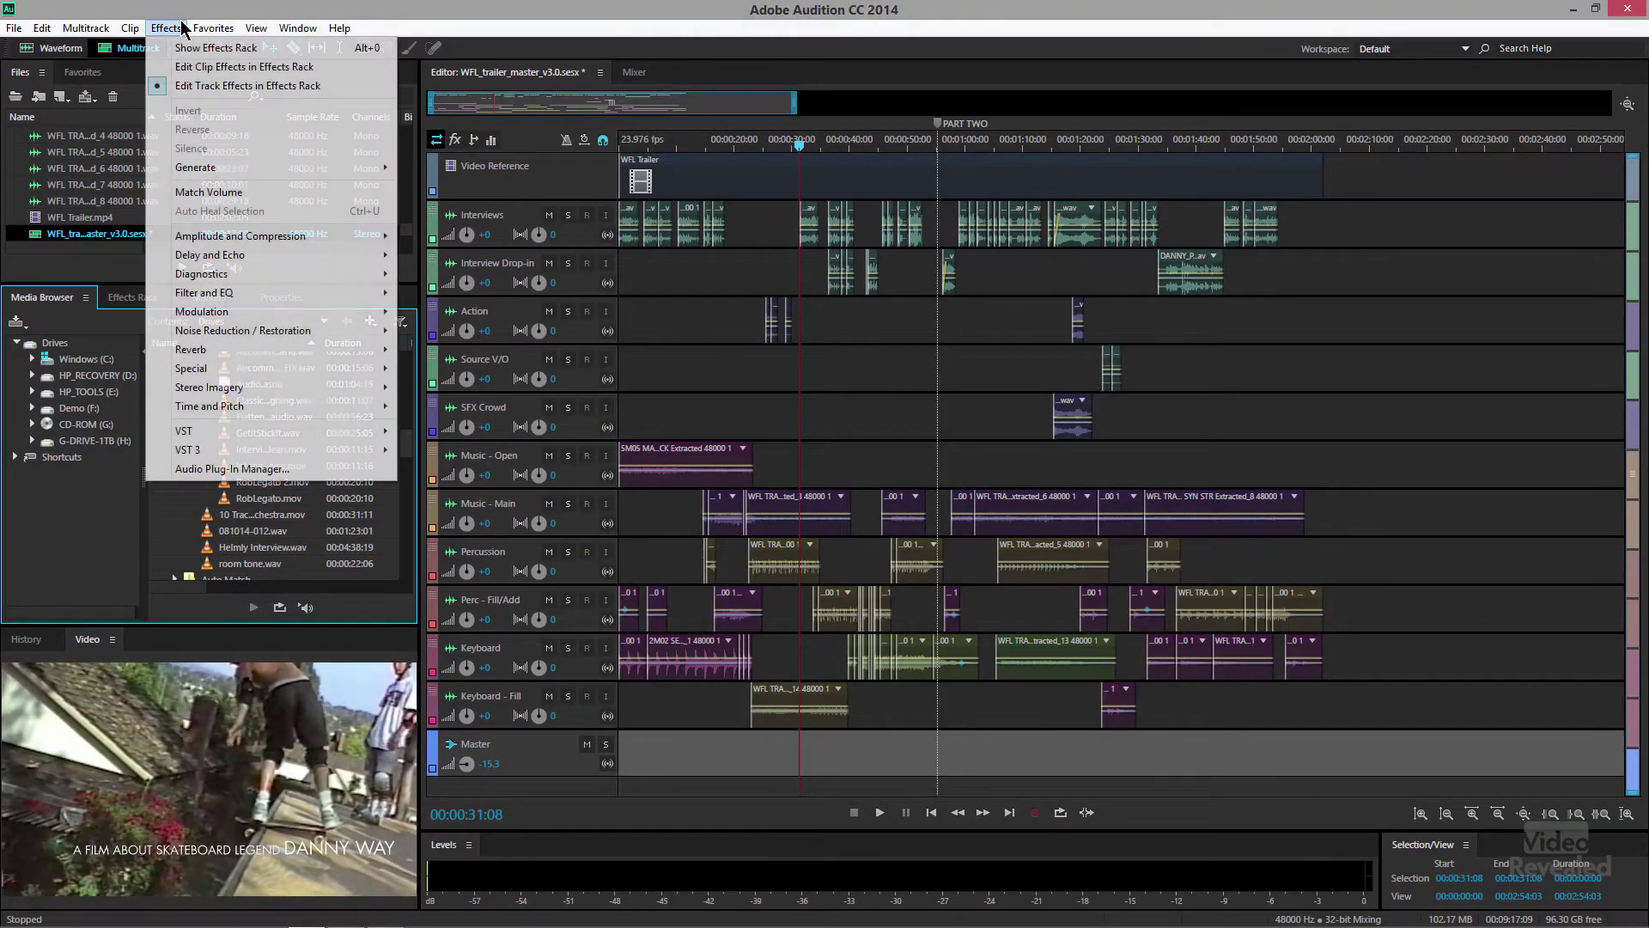
click(249, 194)
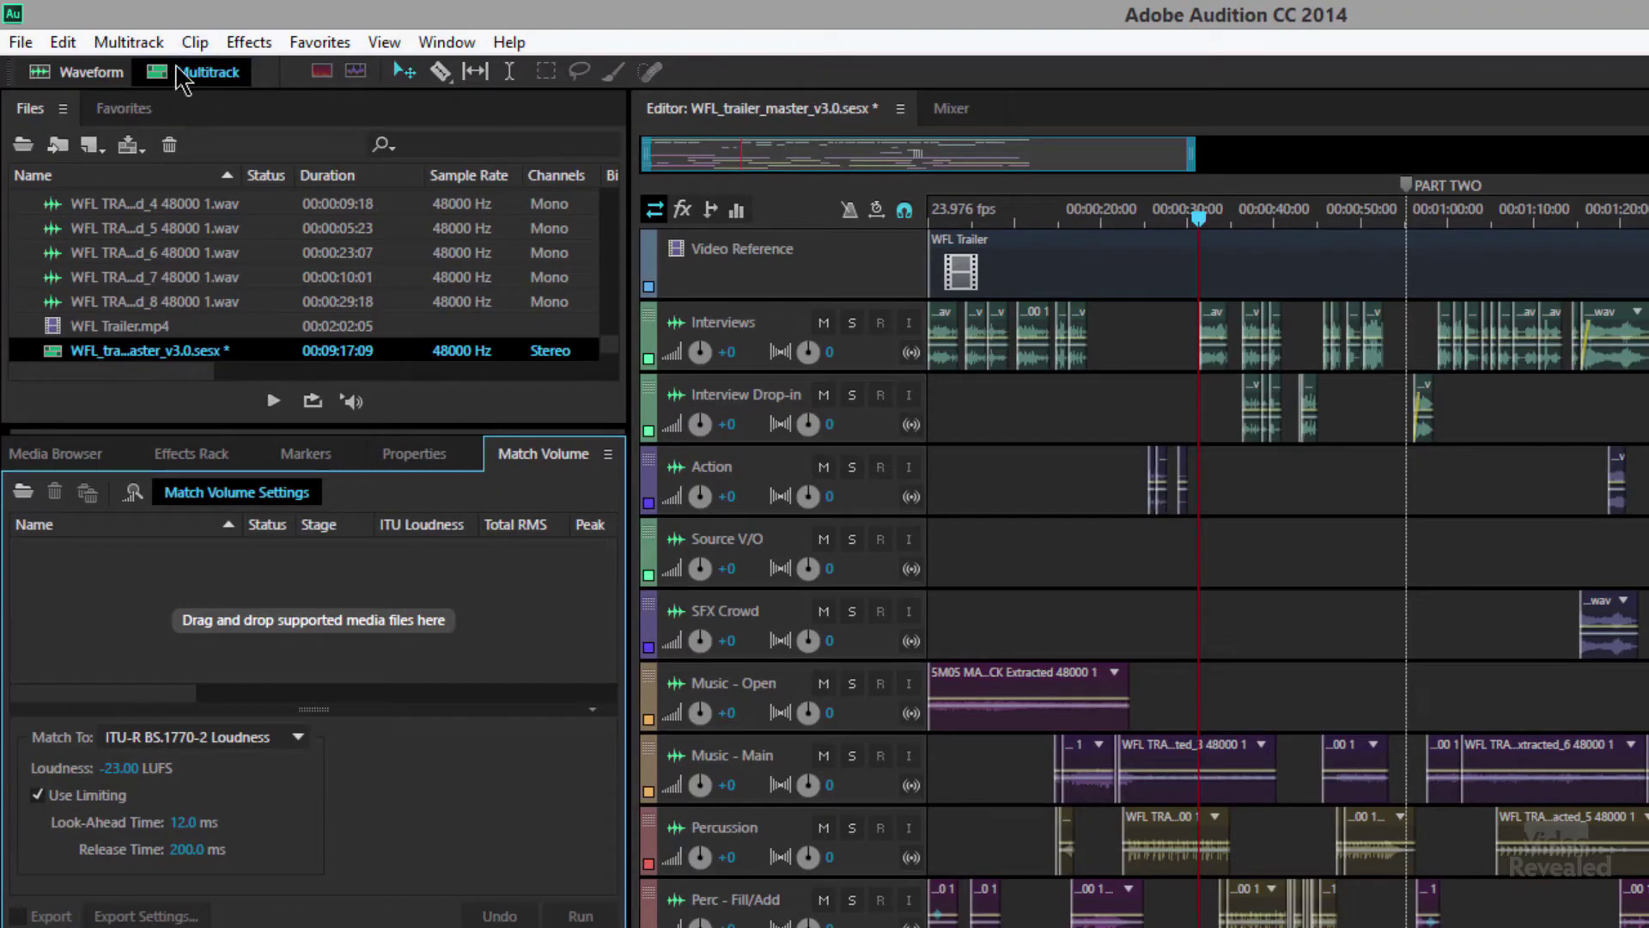
Switch to the Waveform editor and play the stereo Untitled 1 dialogue file
click(91, 72)
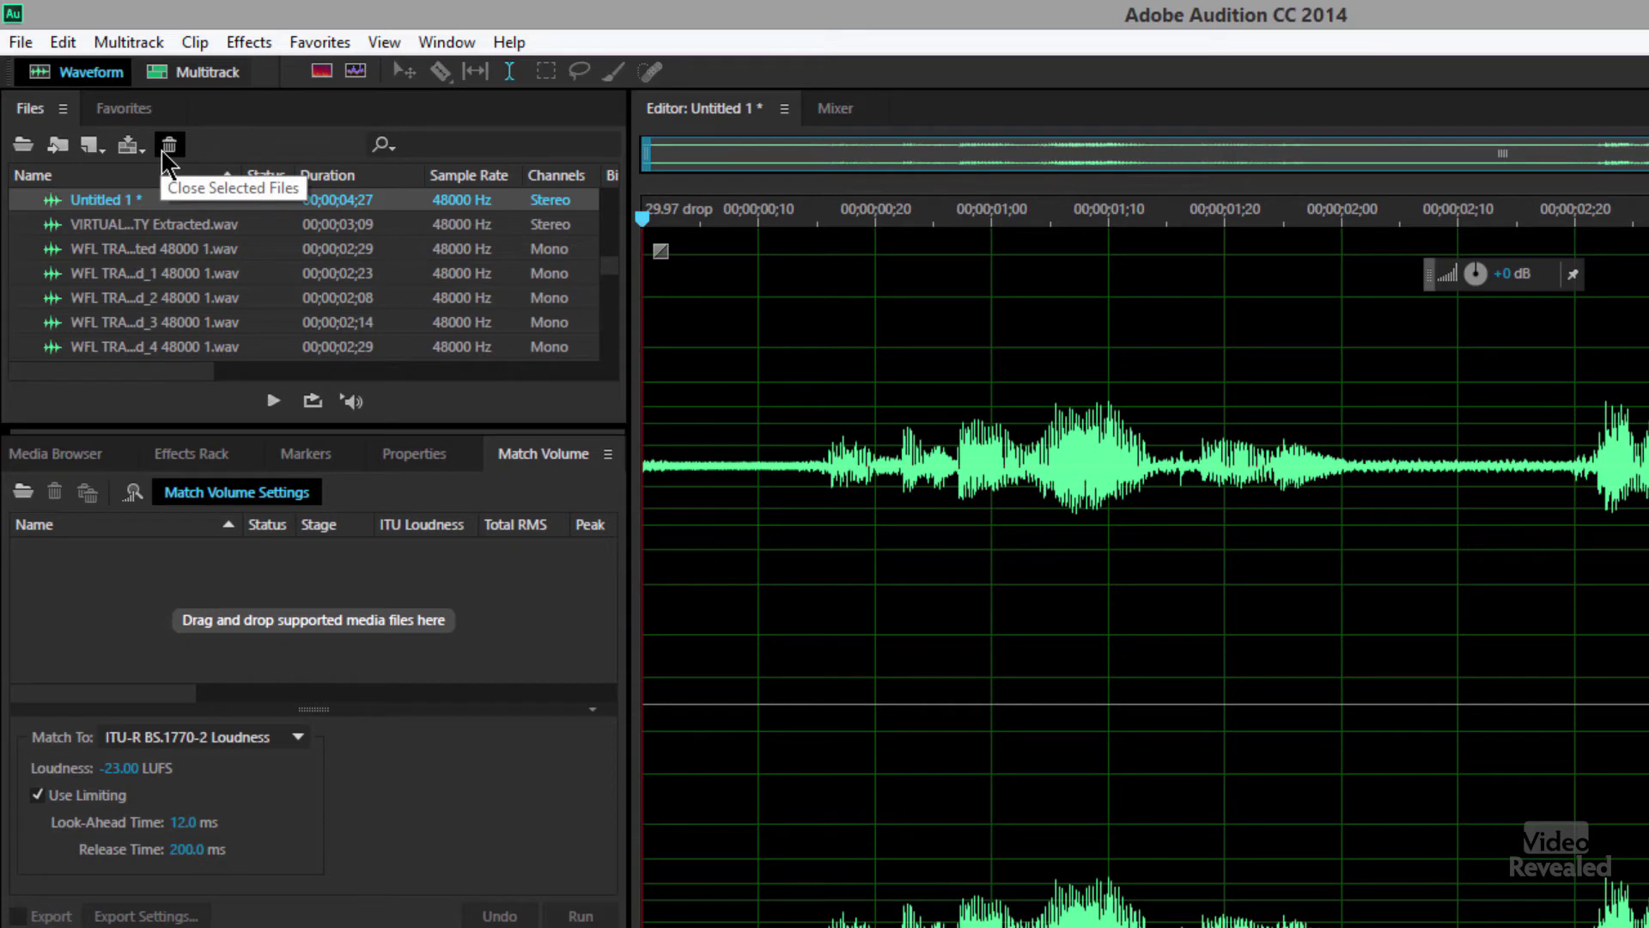
key(space)
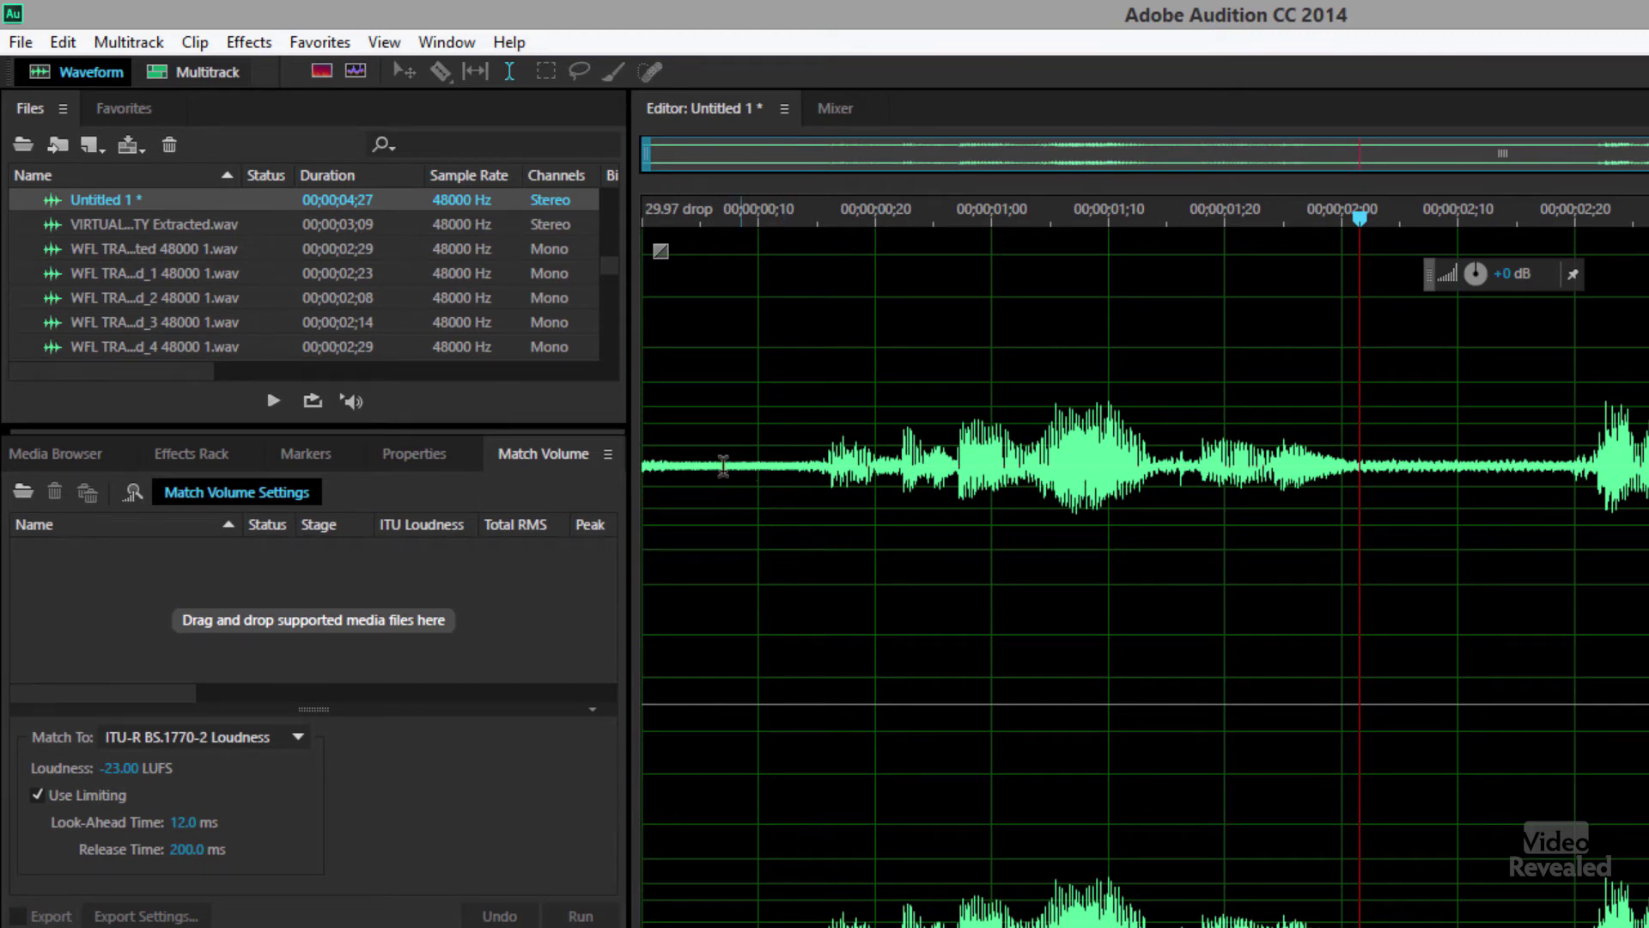
Show Untitled 1's spectral frequency display, and try a brief time selection before clearing it
click(323, 72)
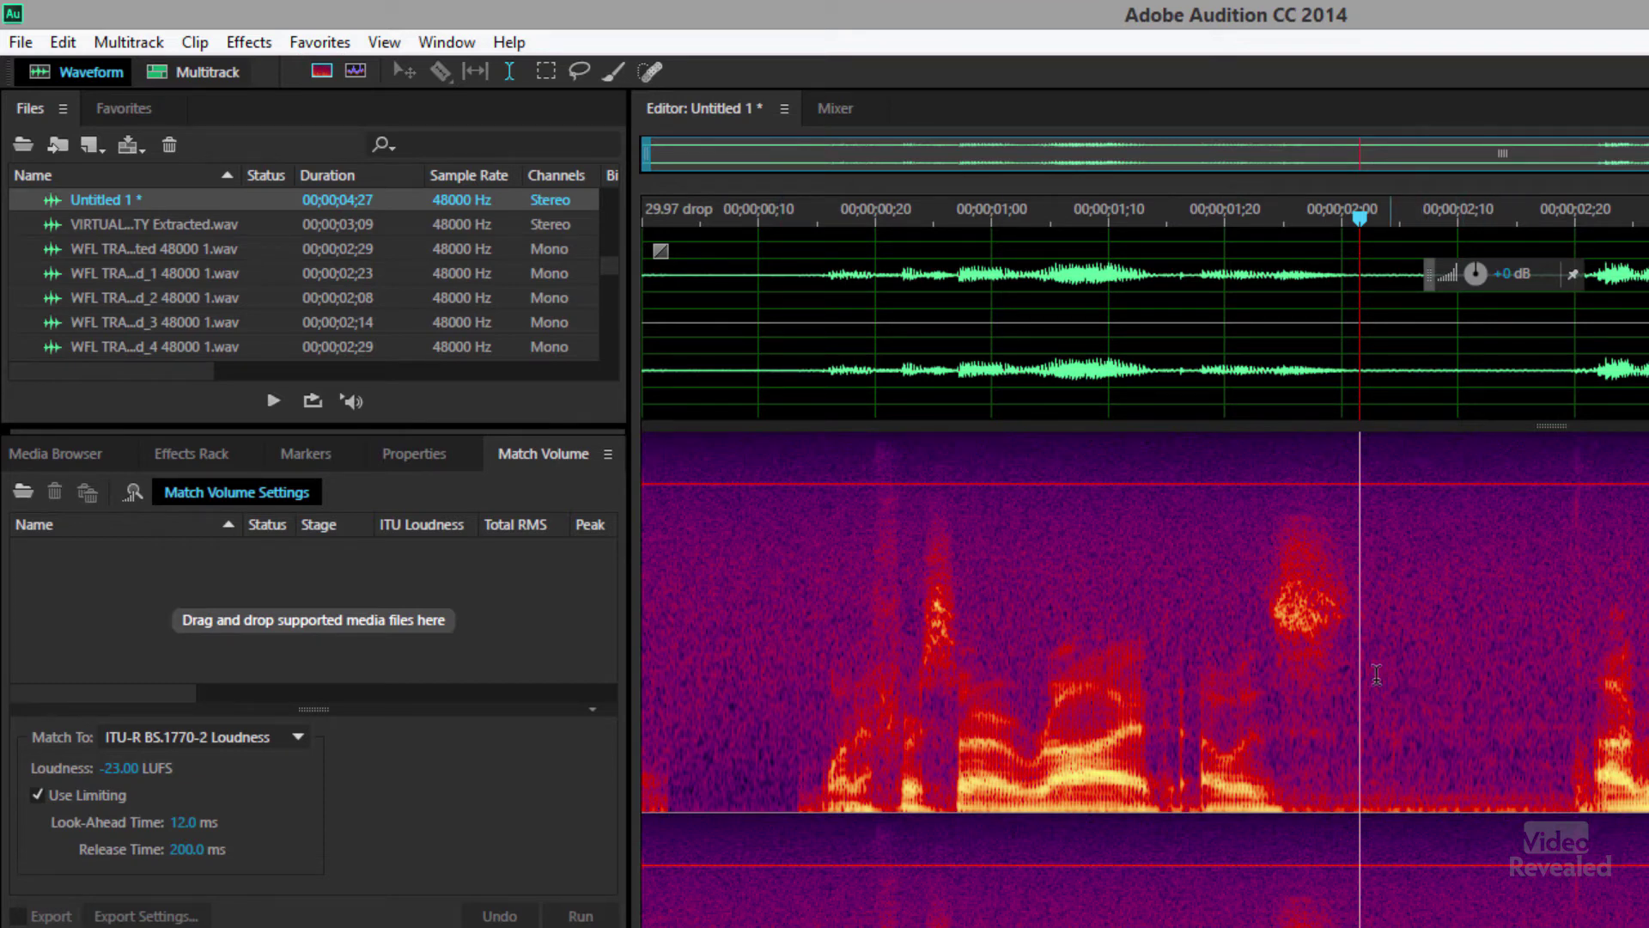
drag(1369, 676, 1541, 687)
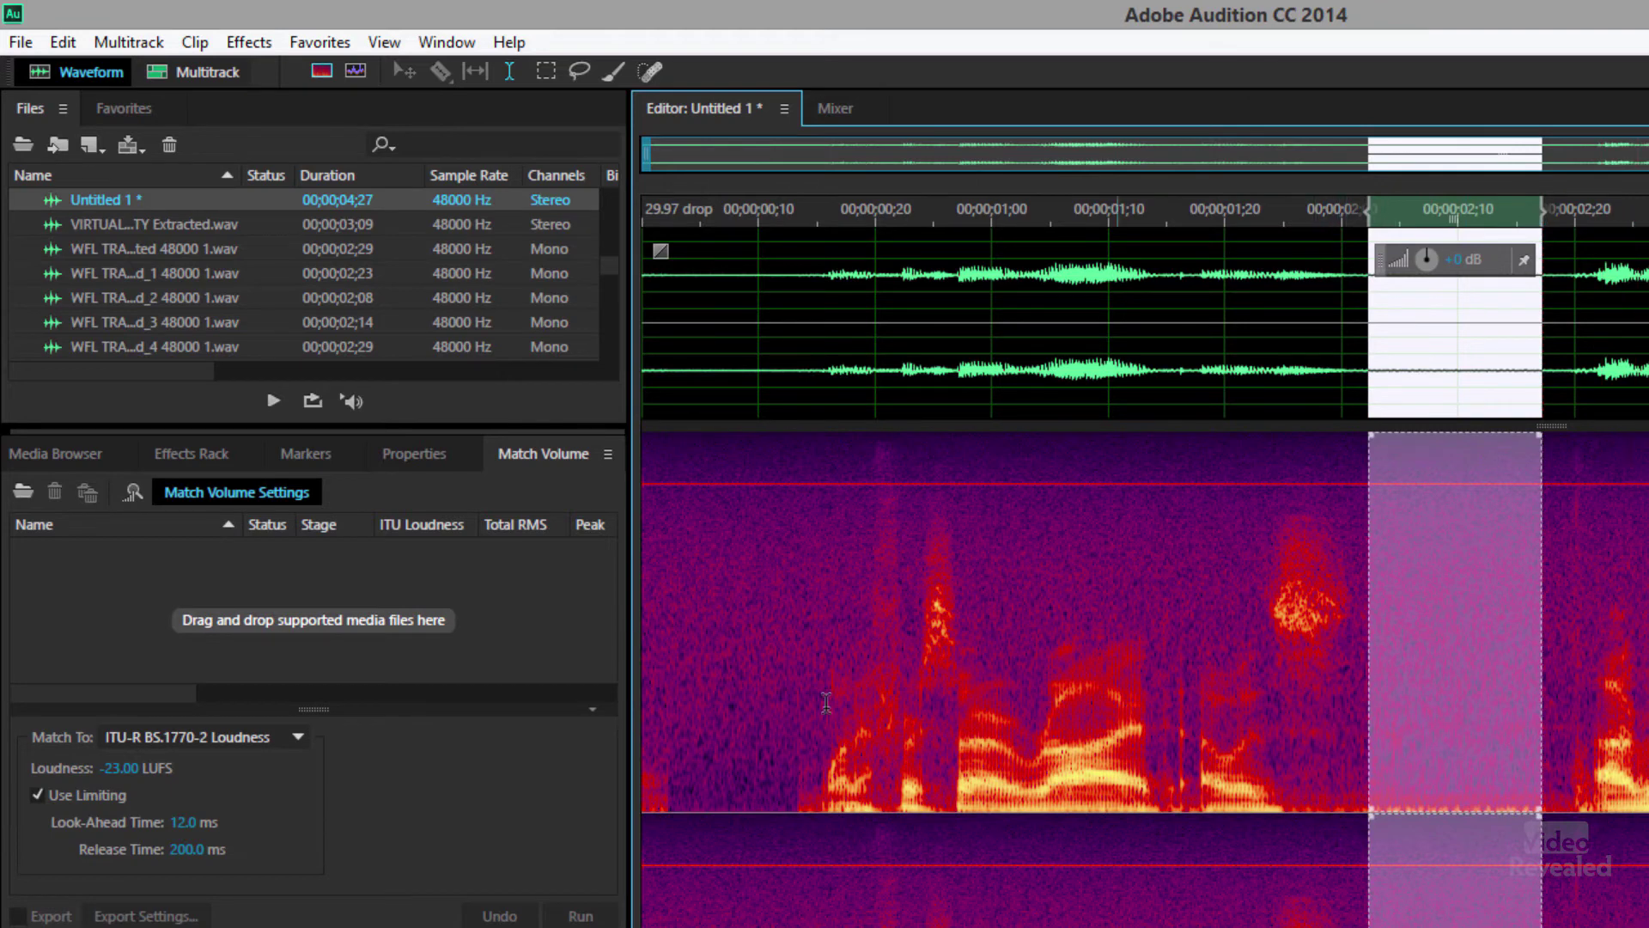
click(747, 659)
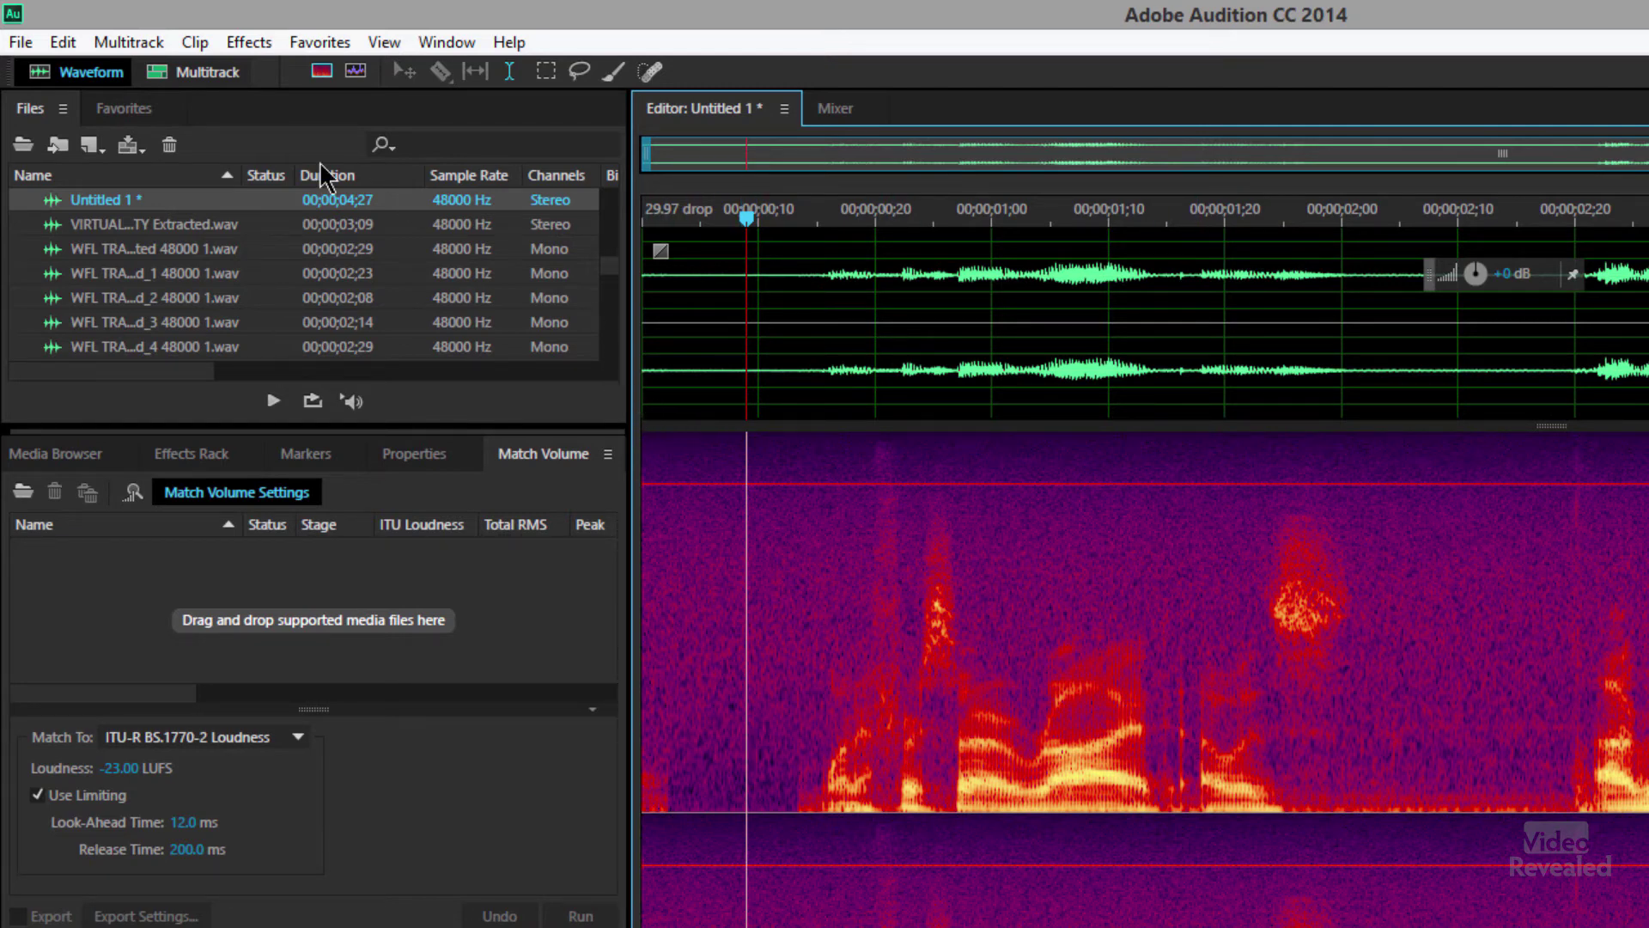
Open Interview-Noise_audio, enlarge its spectral view, and place the playhead near 00;00;03;19
scroll(193, 224, up, 10)
scroll(204, 248, down, 10)
double_click(204, 248)
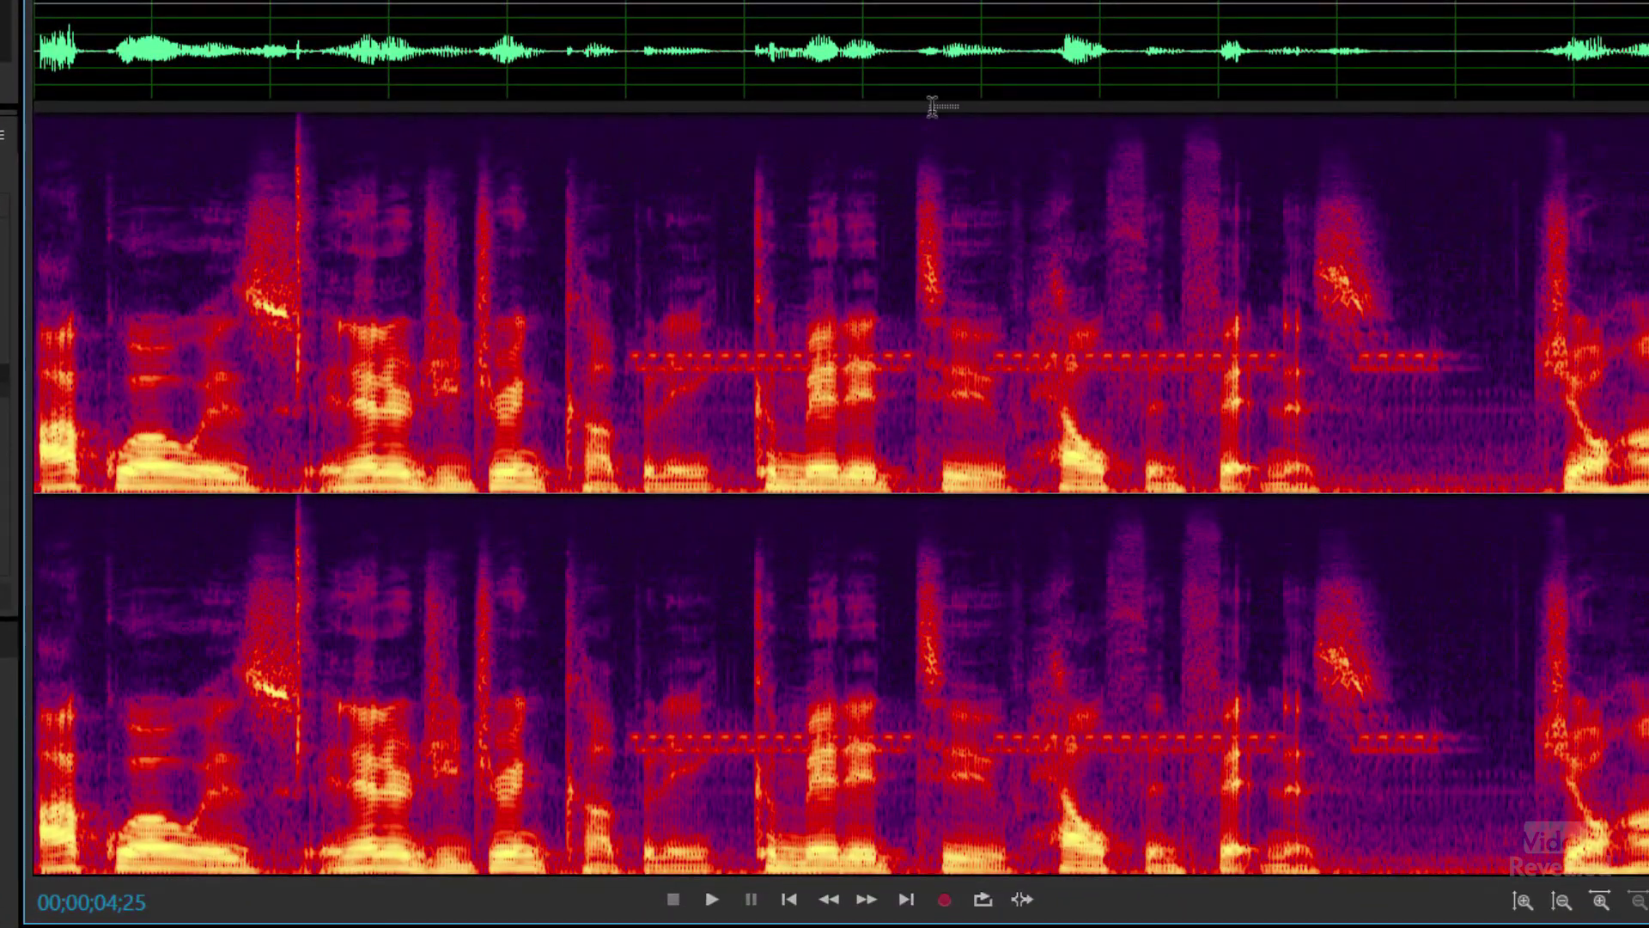
drag(932, 104, 945, 0)
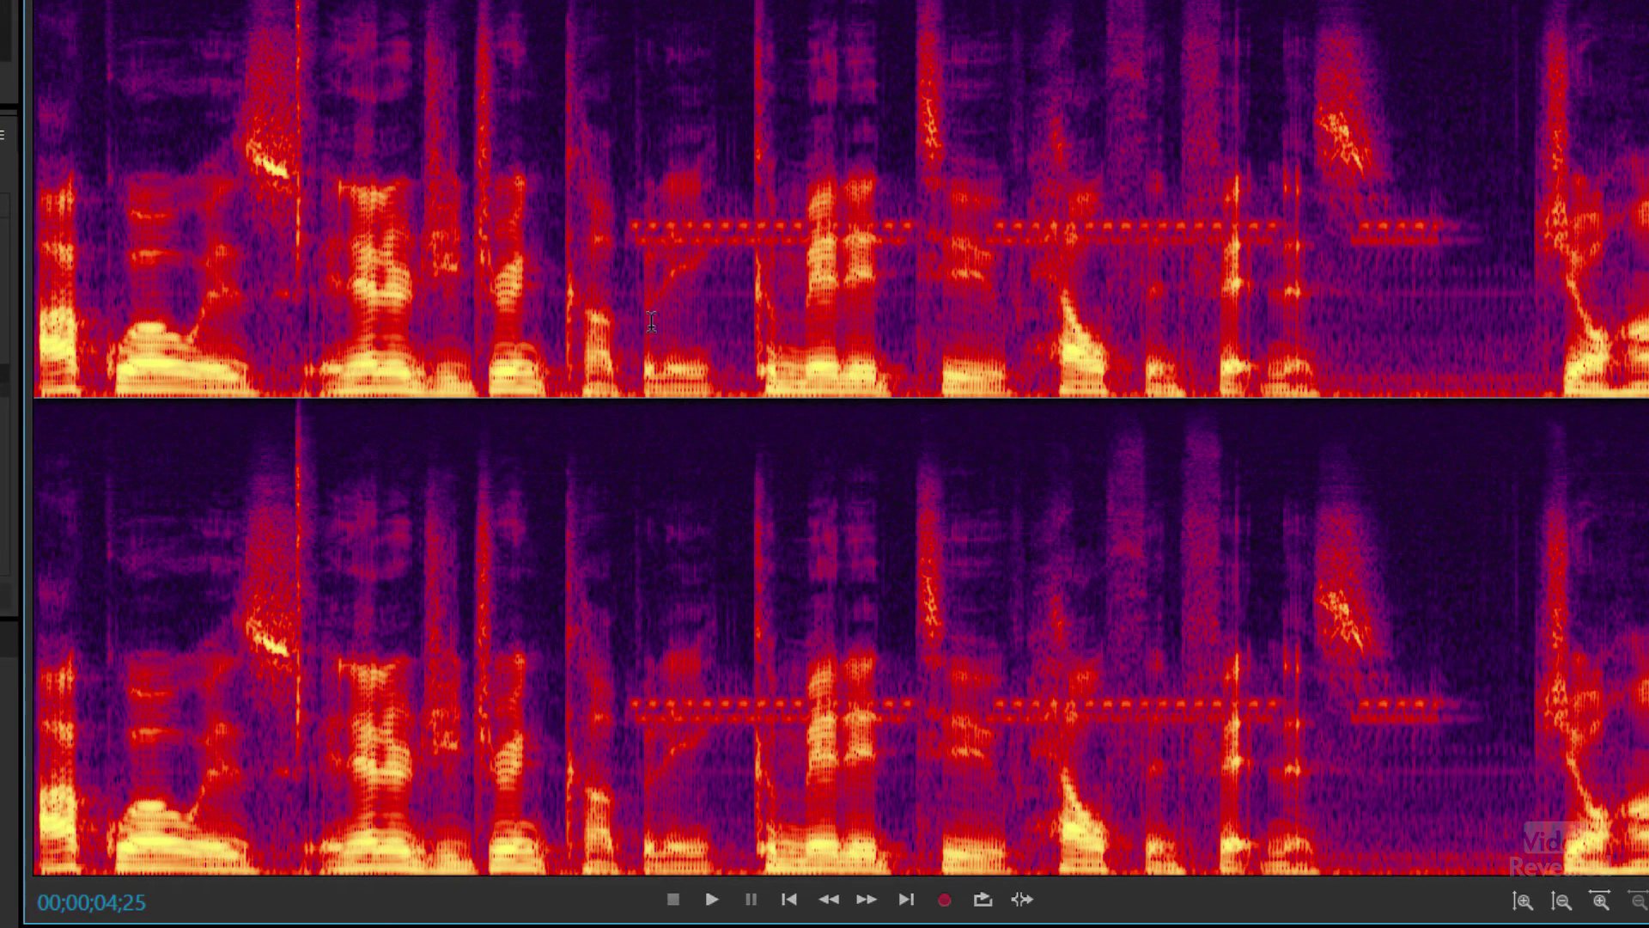
key(space)
click(1327, 172)
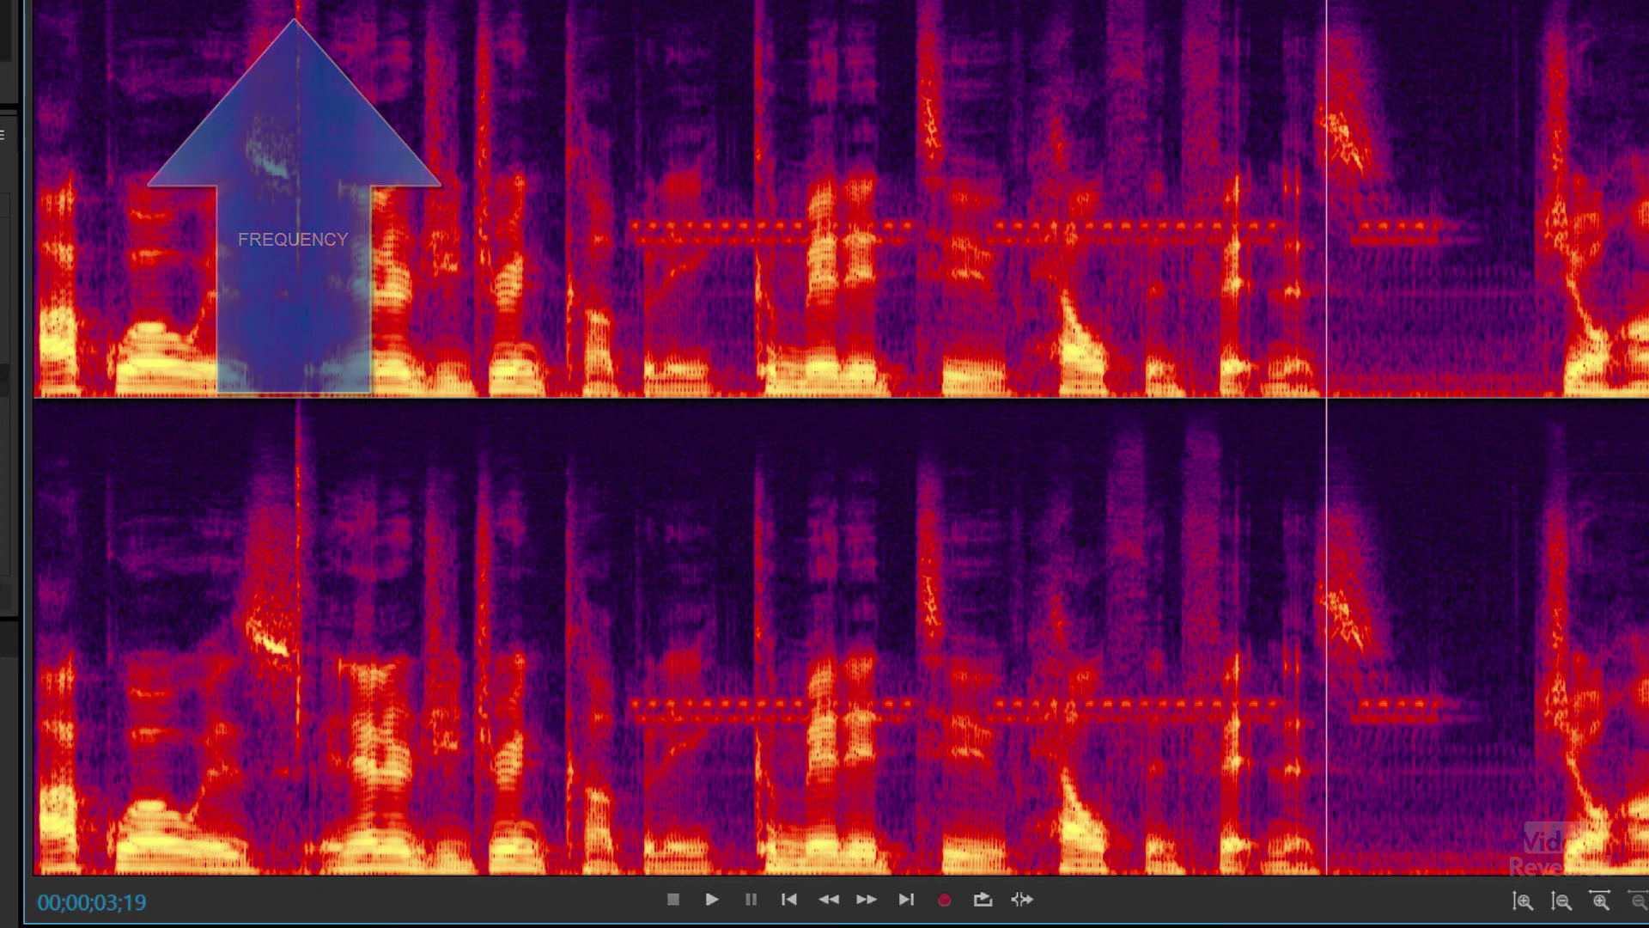
Marquee and play the low-frequency band, then shift the selection up to the dashed tone
drag(121, 314, 1572, 398)
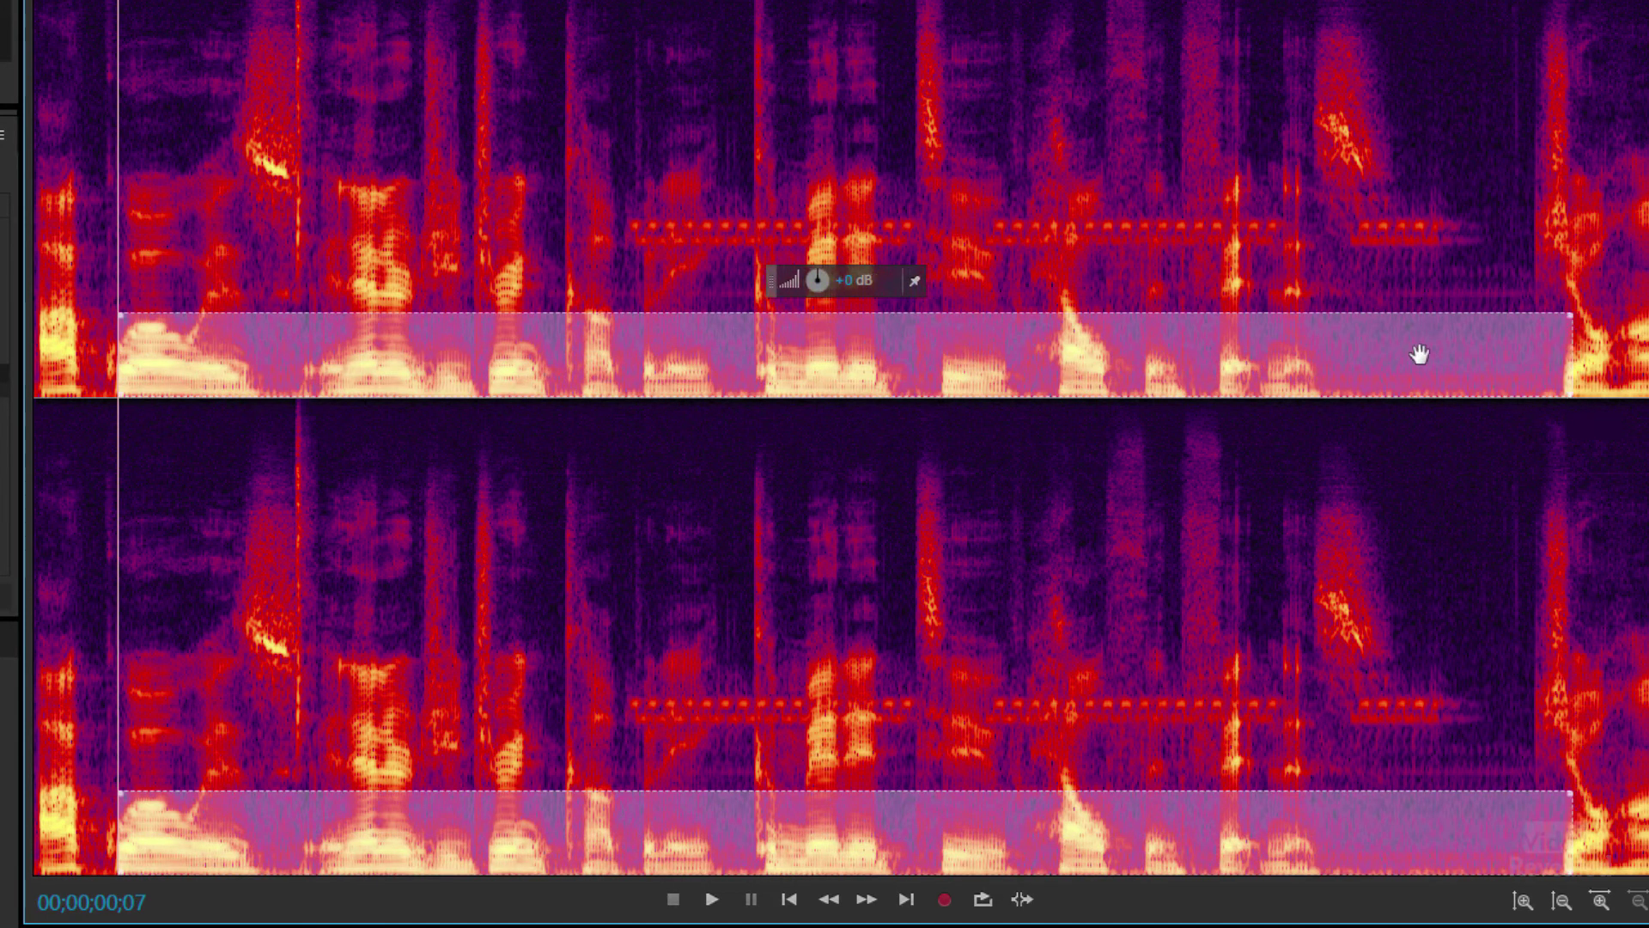
key(space)
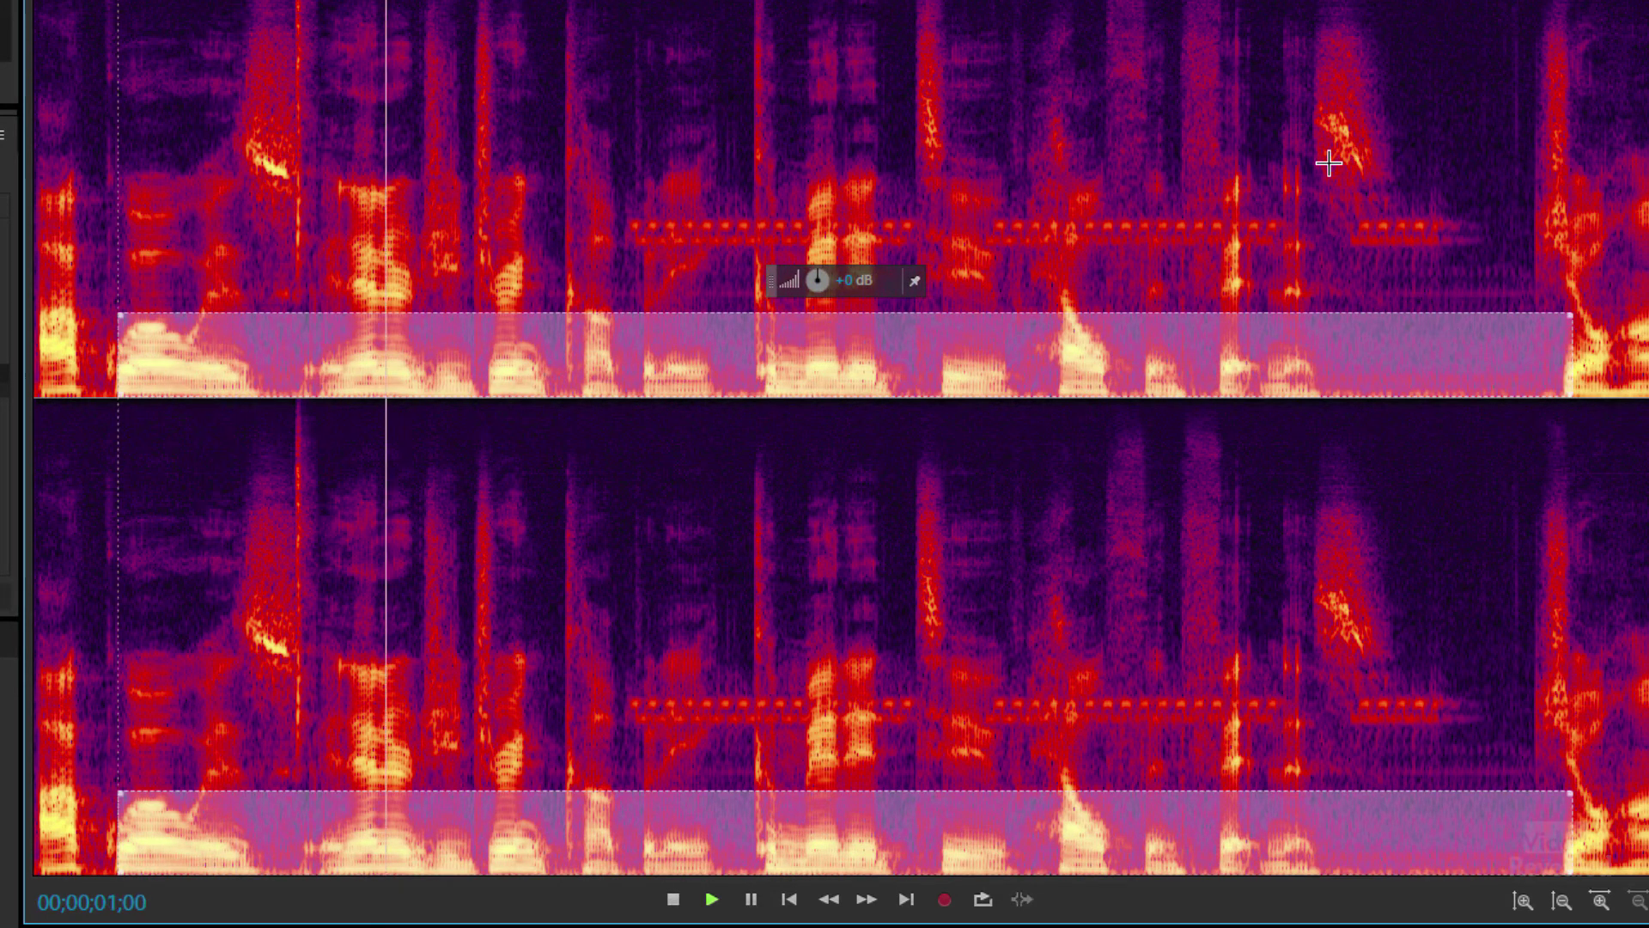
drag(1078, 356, 1035, 227)
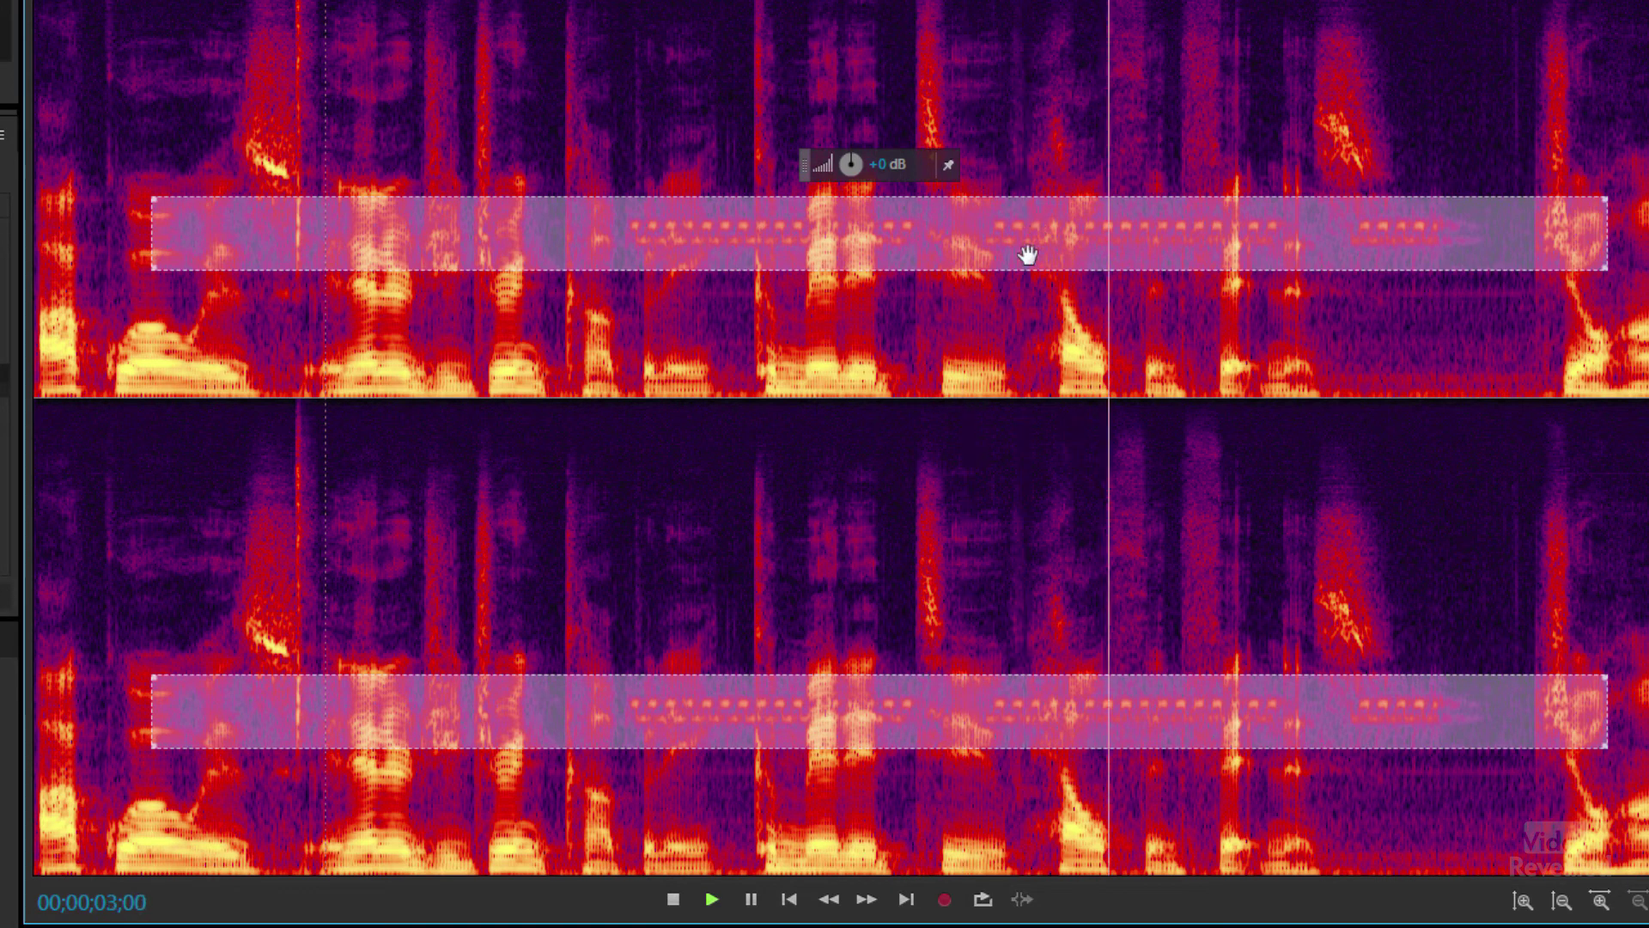
click(966, 253)
Select and play small dashed-tone patches near 00;00;01;20 and 00;00;04;00
click(627, 219)
drag(626, 213, 823, 251)
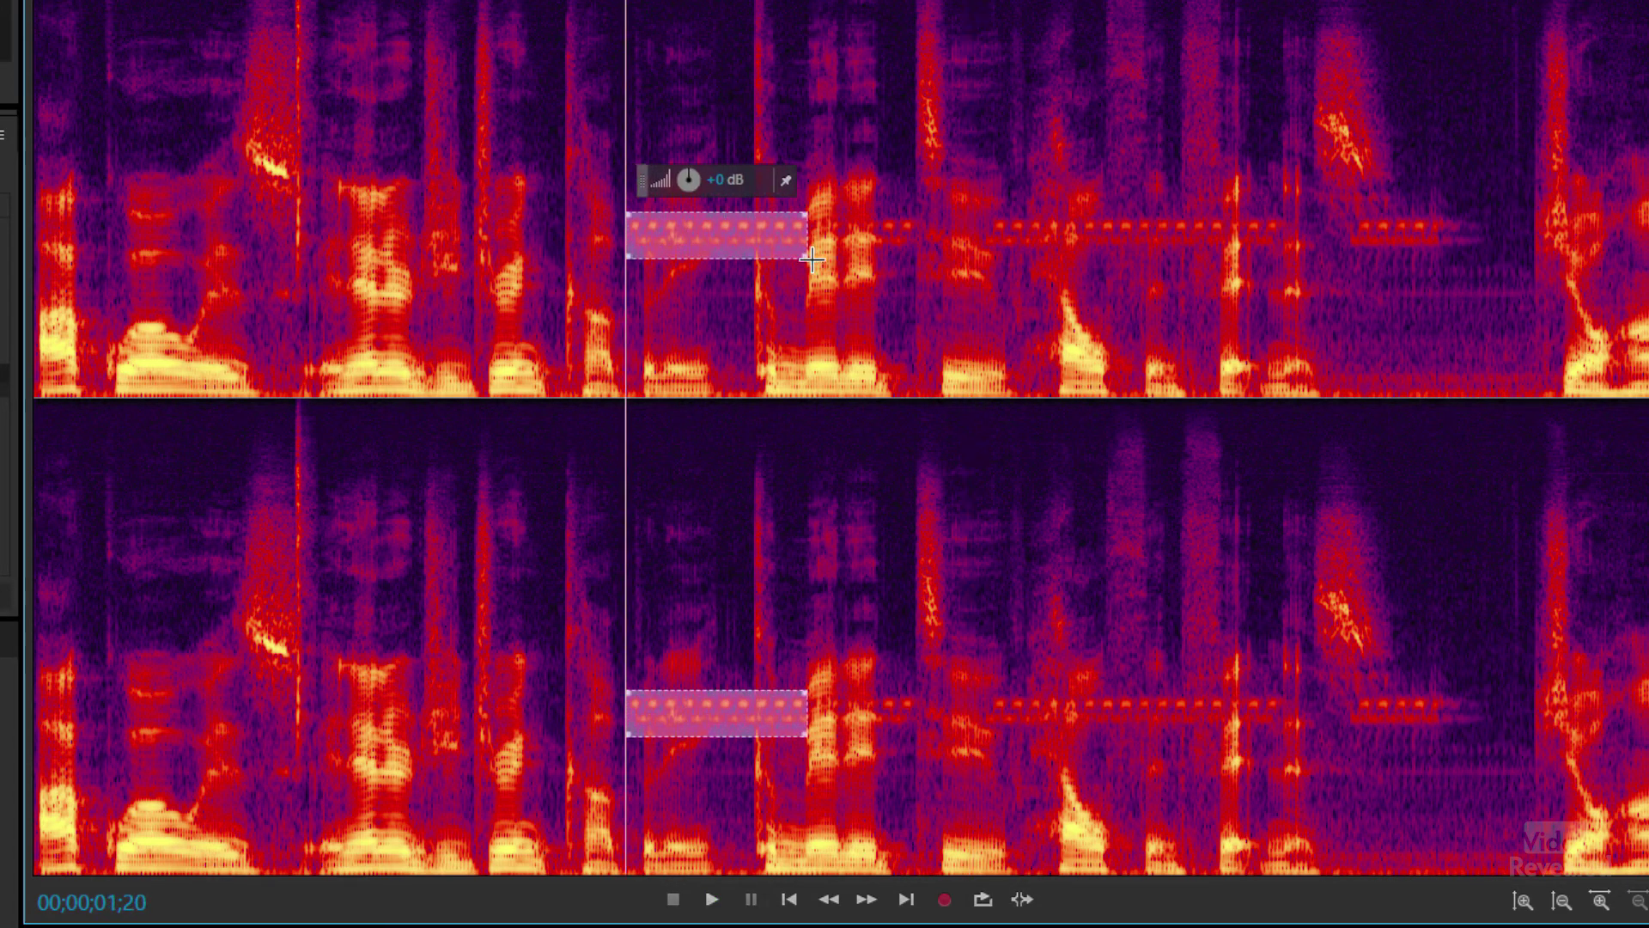
key(space)
drag(1337, 221, 1458, 250)
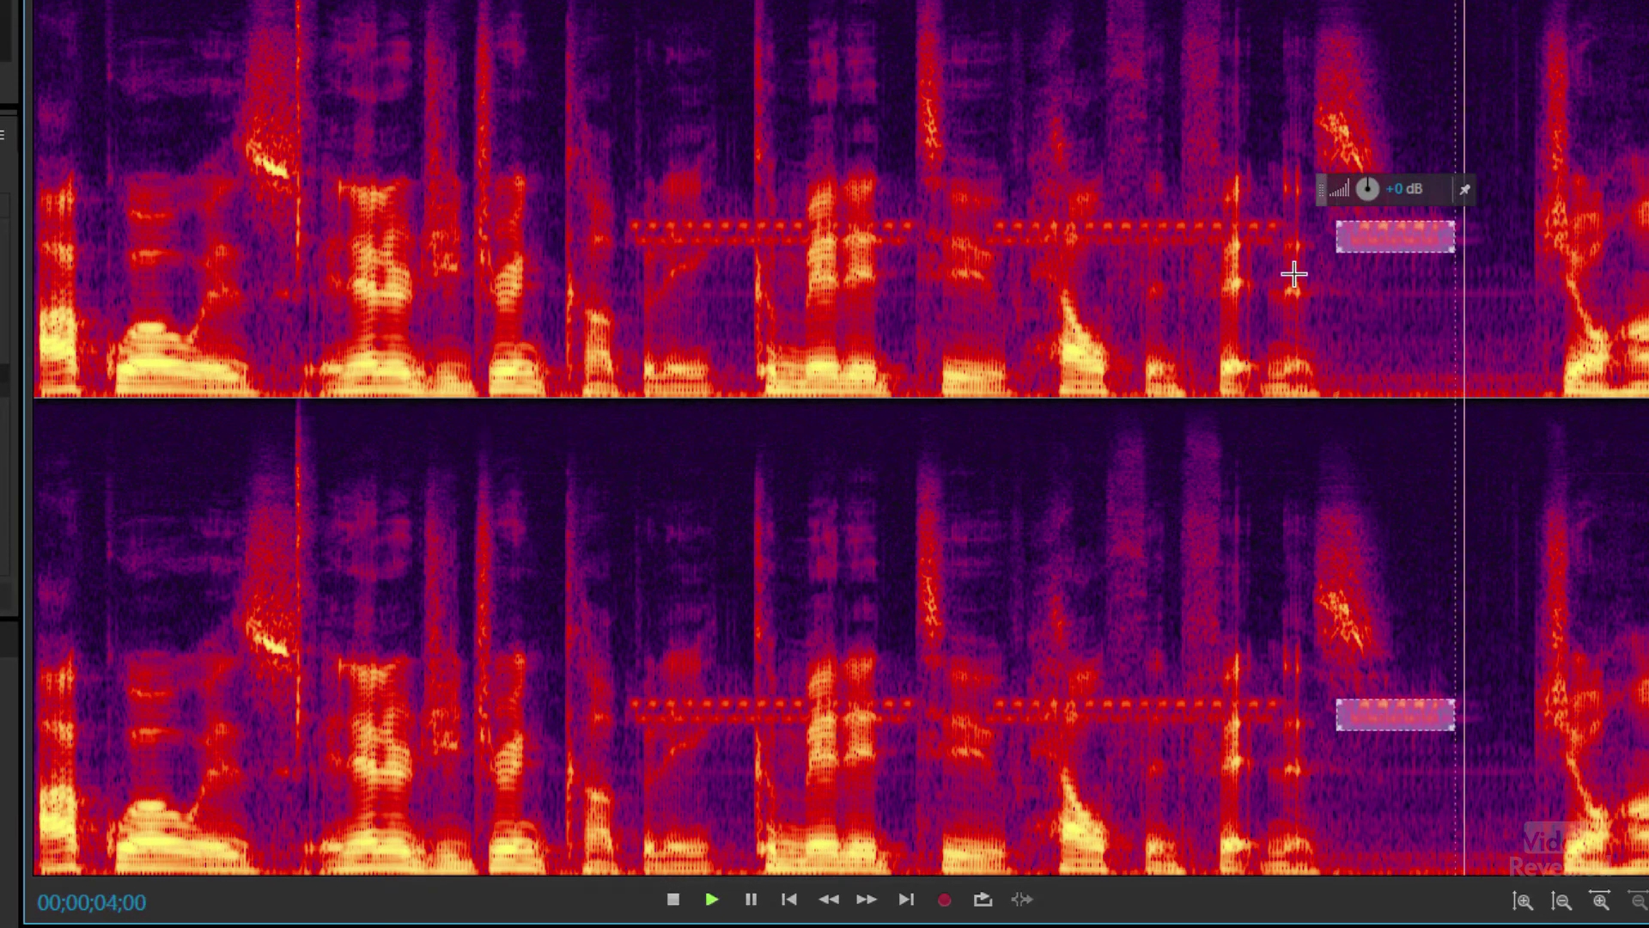